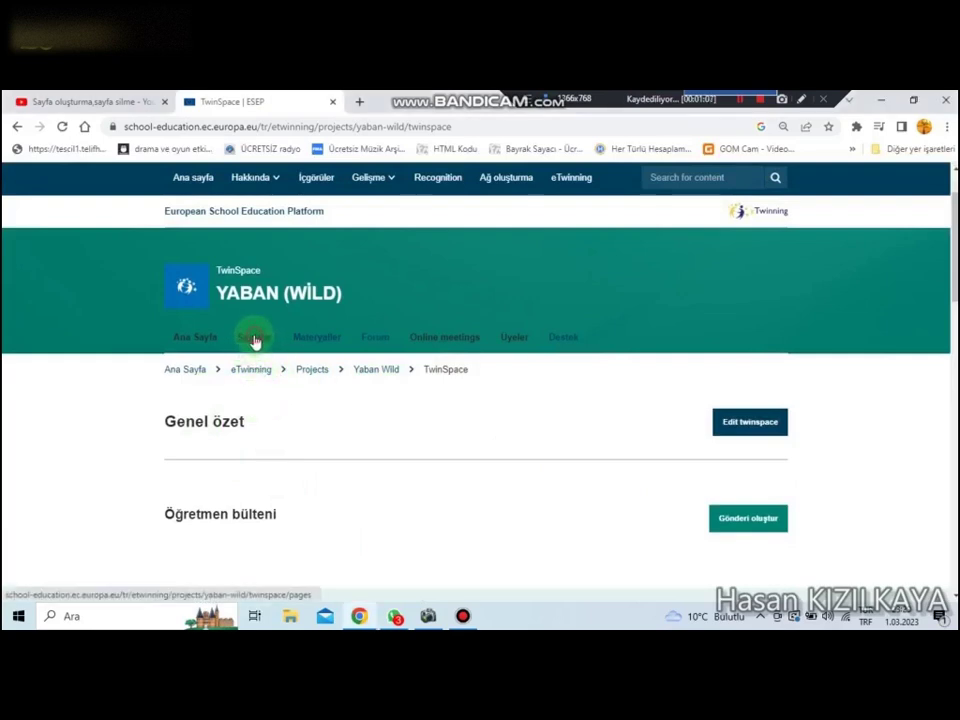
Step: Open the TwinSpace project's pages and go to Şubat Ayı Çalışmaları under PROJE ÇALIŞMALARIMIZ
{"action": "left_click", "coordinate": [255, 340]}
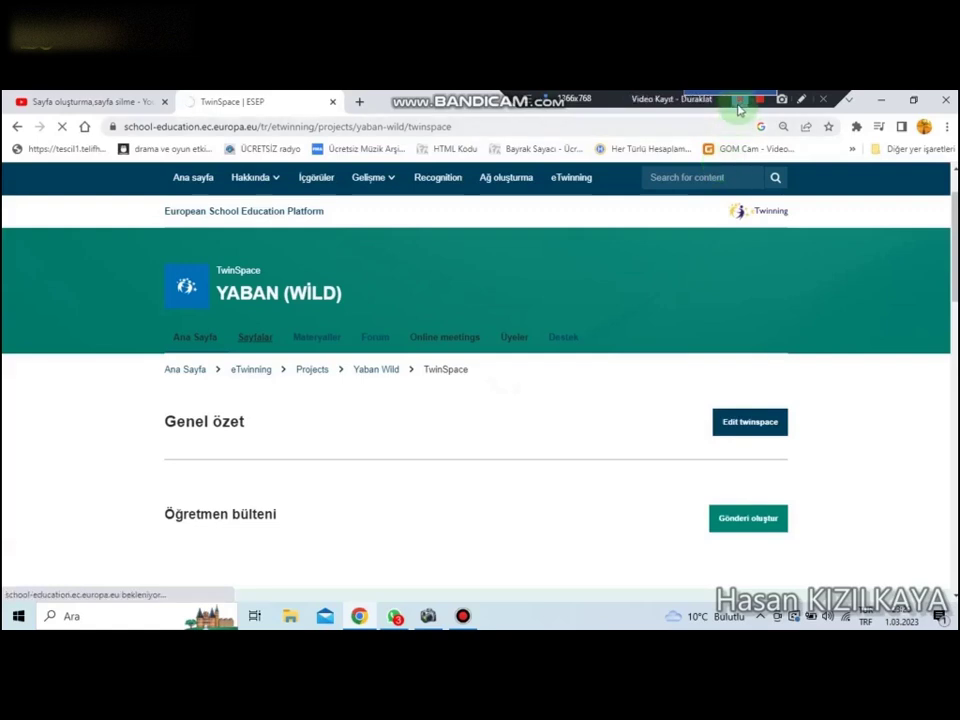
{"action": "scroll", "coordinate": [620, 360], "scroll_direction": "down", "scroll_amount": 4}
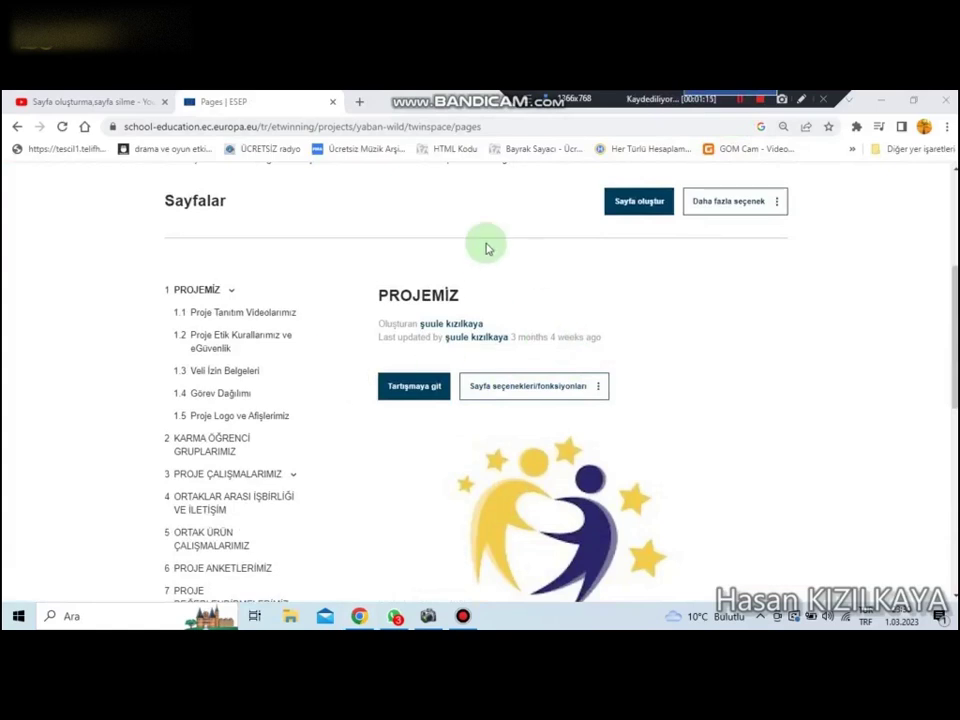
{"action": "scroll", "coordinate": [318, 348], "scroll_direction": "down", "scroll_amount": 2}
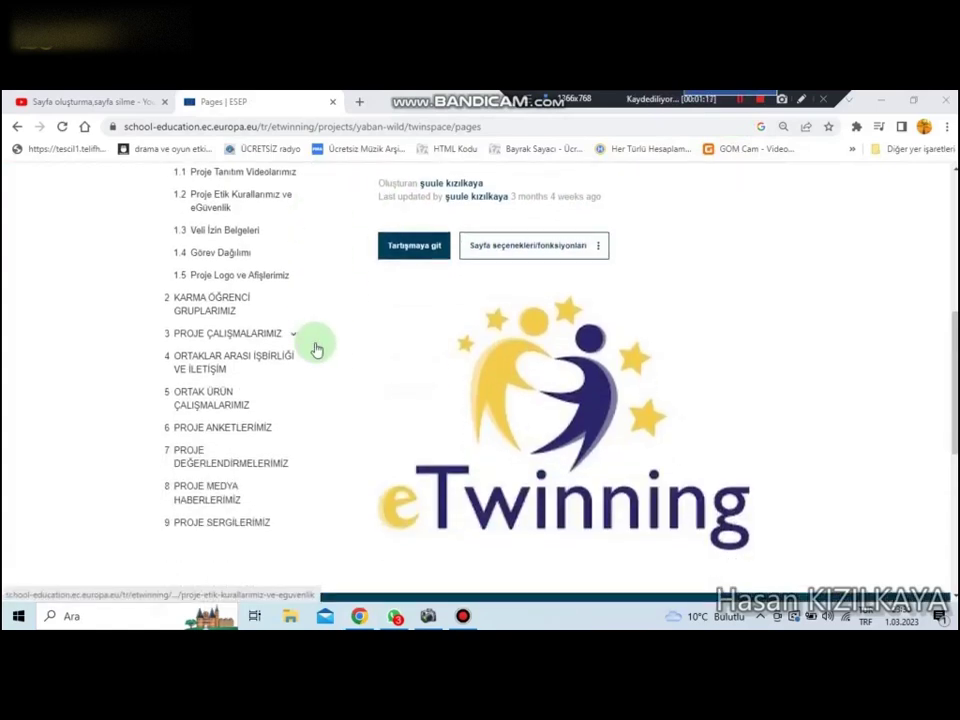
{"action": "scroll", "coordinate": [316, 347], "scroll_direction": "up", "scroll_amount": 1}
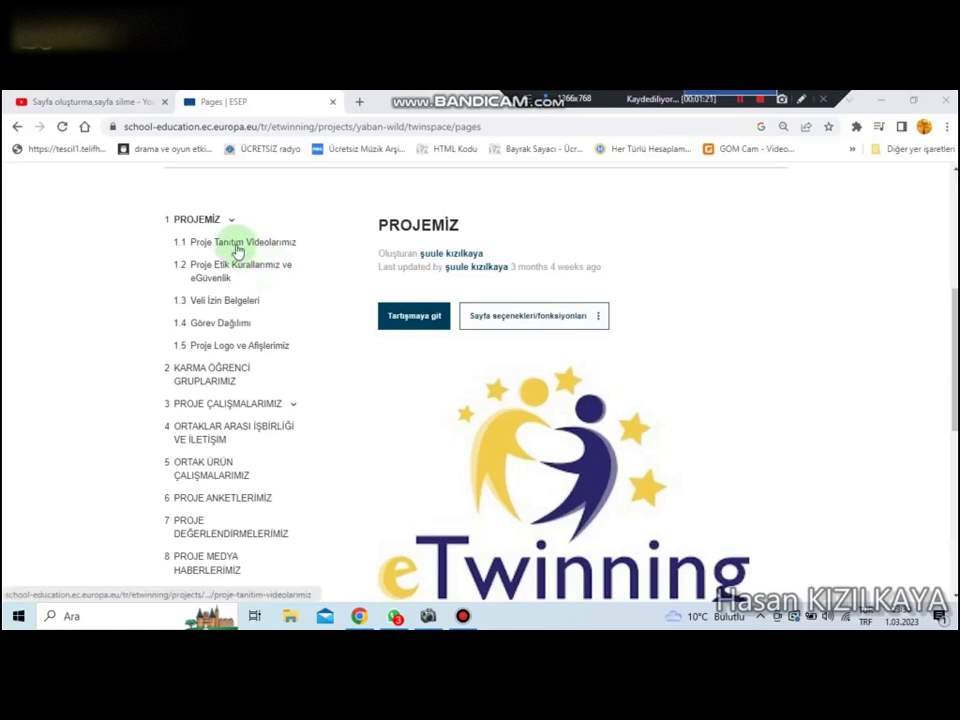
{"action": "left_click", "coordinate": [273, 405]}
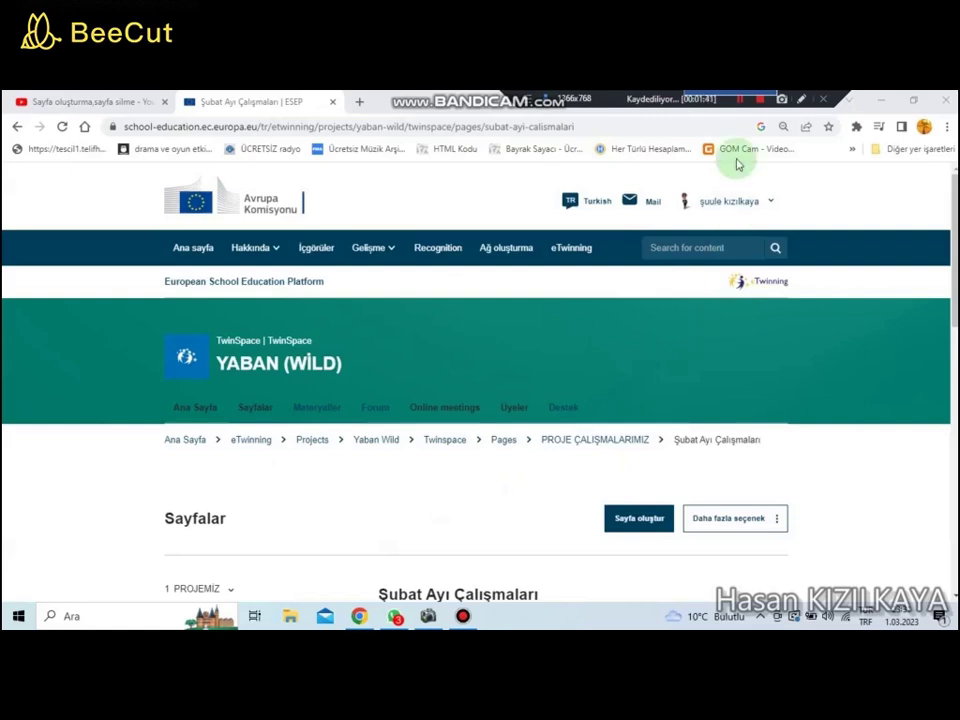
Step: Open the Şubat Ayı Çalışmaları page for editing
{"action": "scroll", "coordinate": [707, 411], "scroll_direction": "down", "scroll_amount": 2}
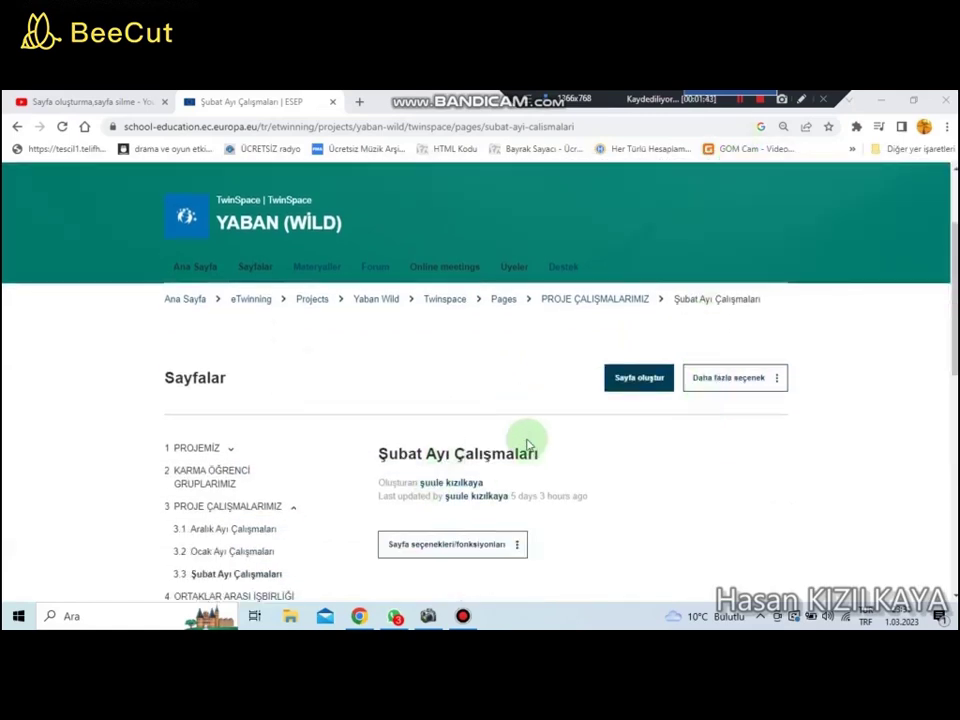
{"action": "scroll", "coordinate": [590, 480], "scroll_direction": "down", "scroll_amount": 2}
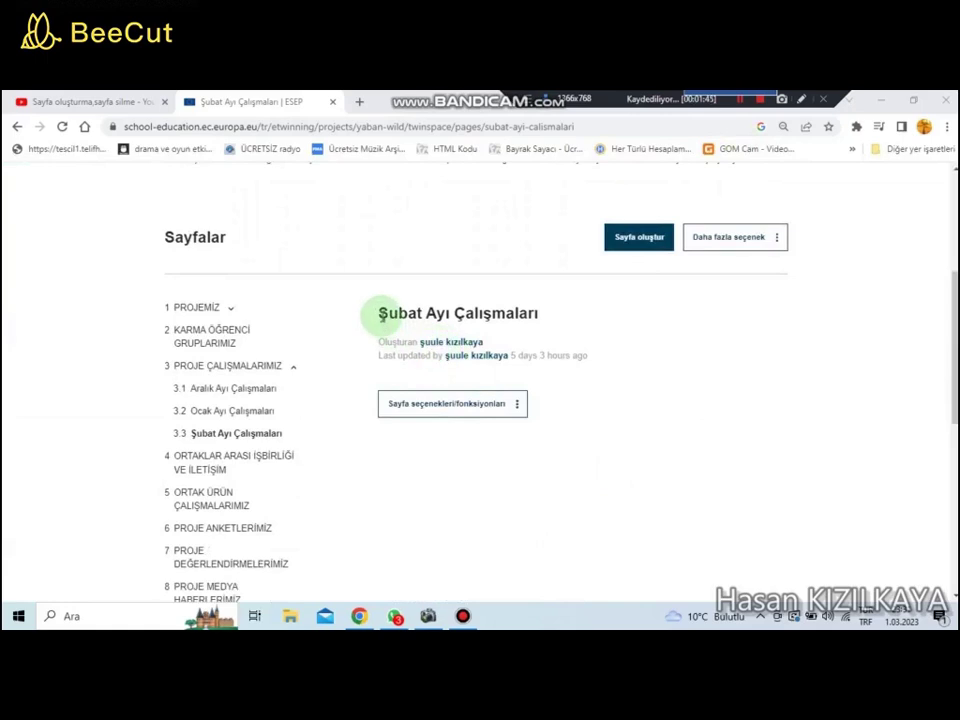
{"action": "scroll", "coordinate": [600, 400], "scroll_direction": "down", "scroll_amount": 2}
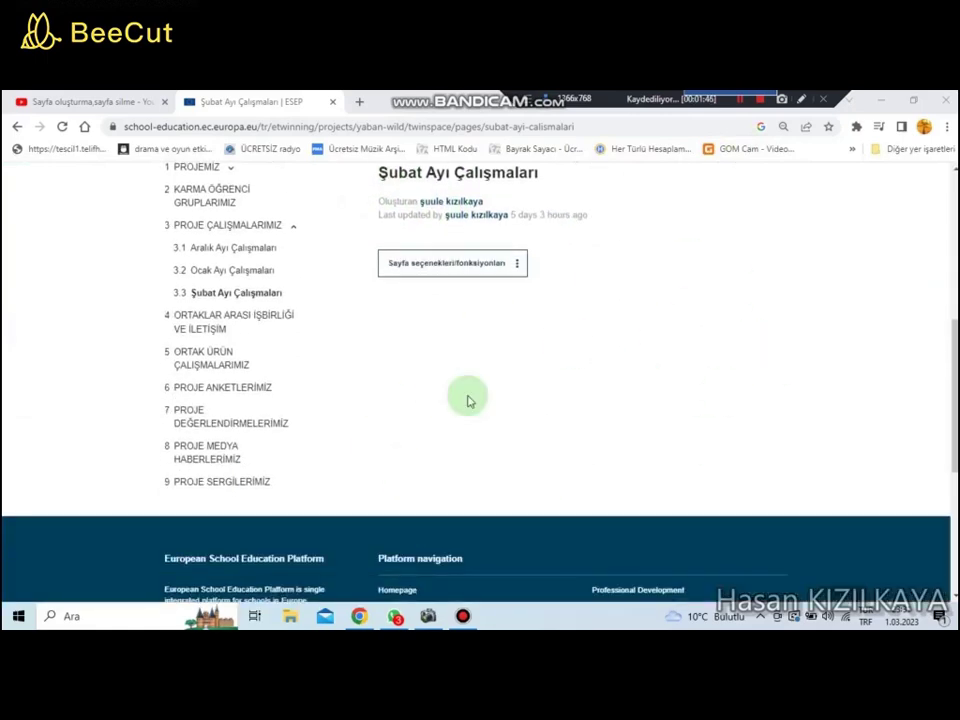
{"action": "scroll", "coordinate": [595, 470], "scroll_direction": "up", "scroll_amount": 1}
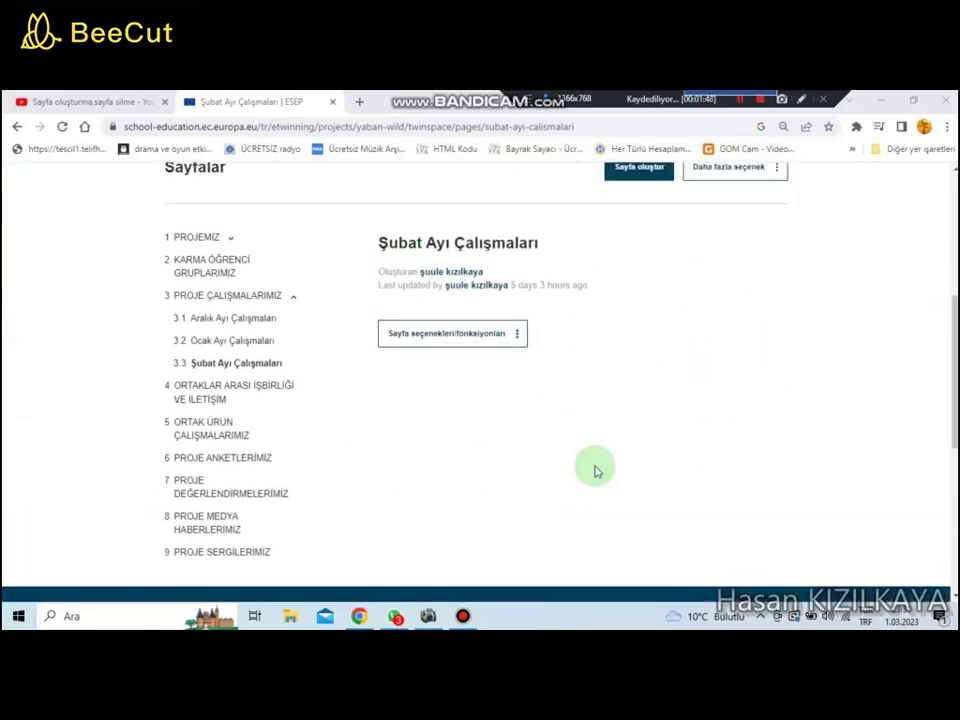
{"action": "left_click", "coordinate": [518, 336]}
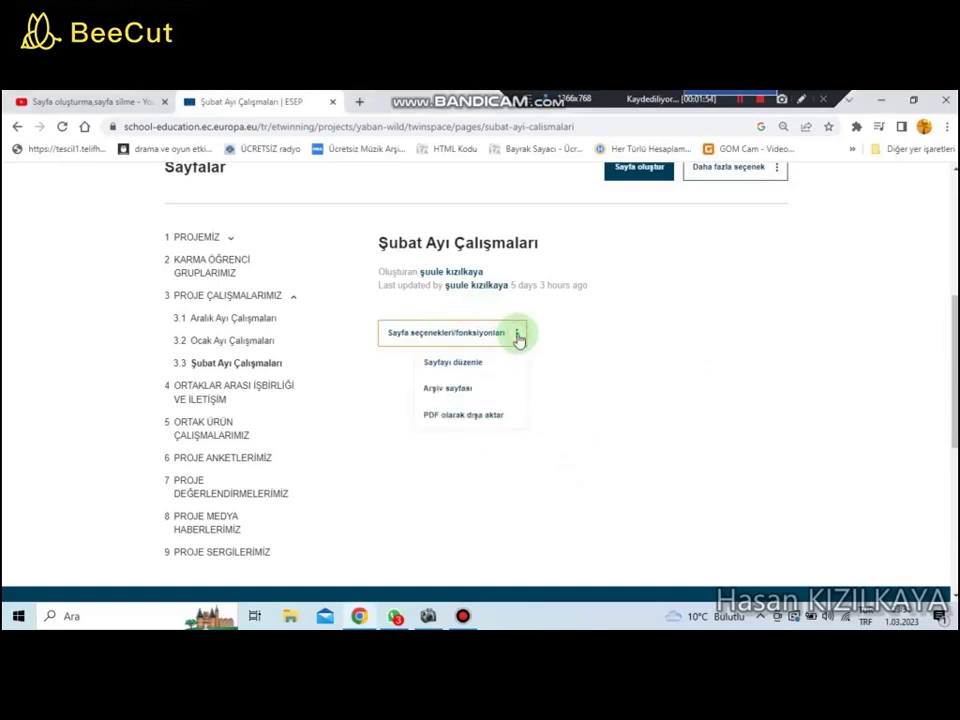
{"action": "left_click", "coordinate": [481, 367]}
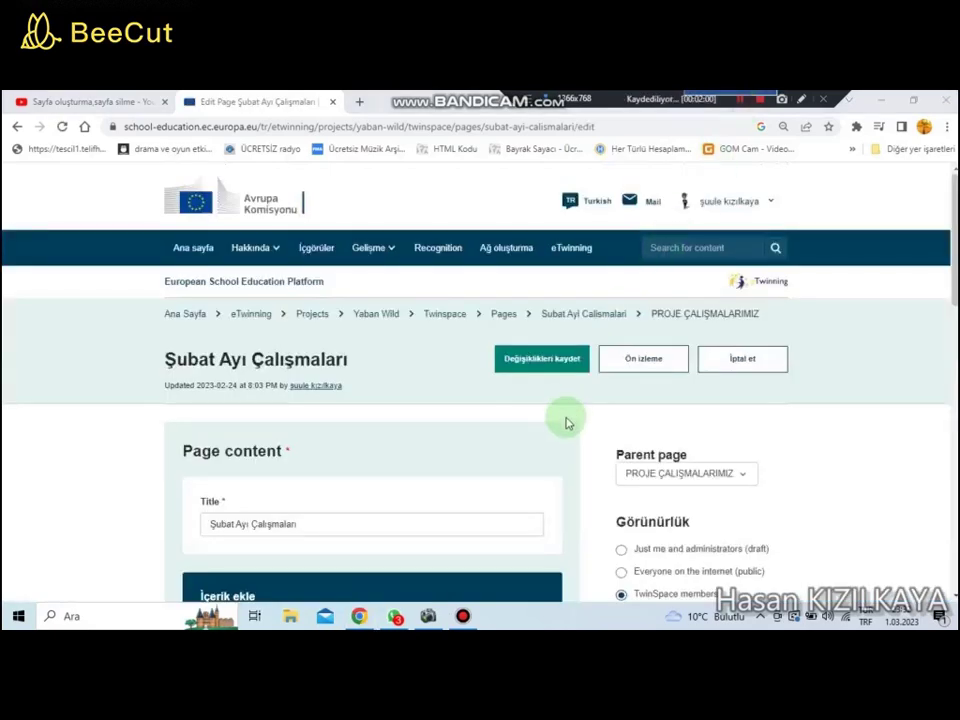
Step: Add a Text content block to the Şubat Ayı Çalışmaları page, leaving its title as is
{"action": "scroll", "coordinate": [563, 420], "scroll_direction": "down", "scroll_amount": 3}
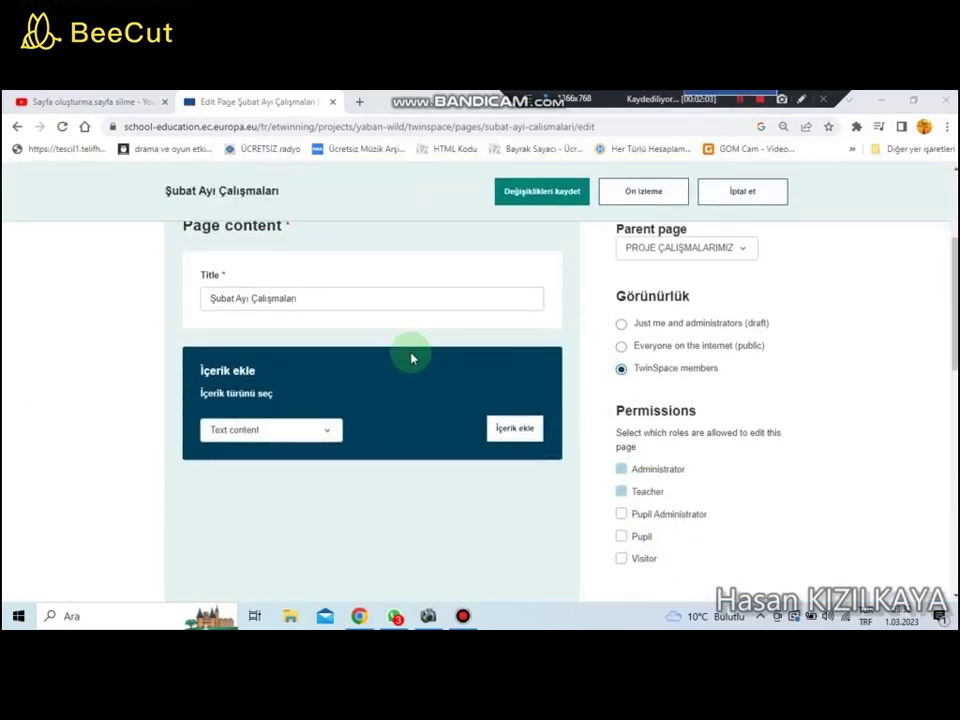
{"action": "left_click", "coordinate": [210, 300]}
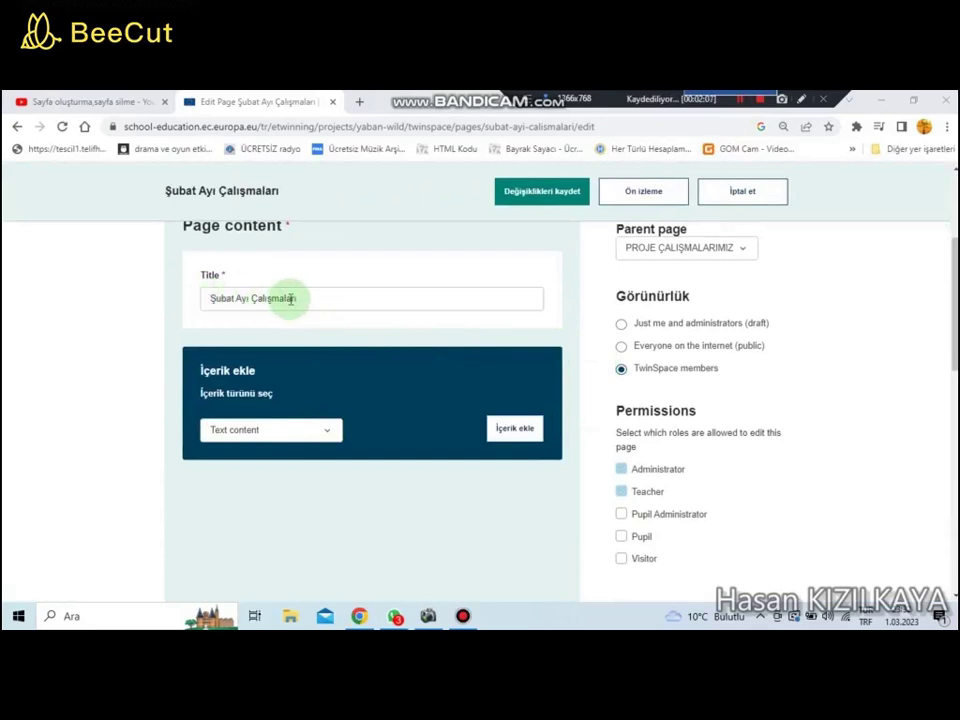
{"action": "left_click", "coordinate": [409, 407]}
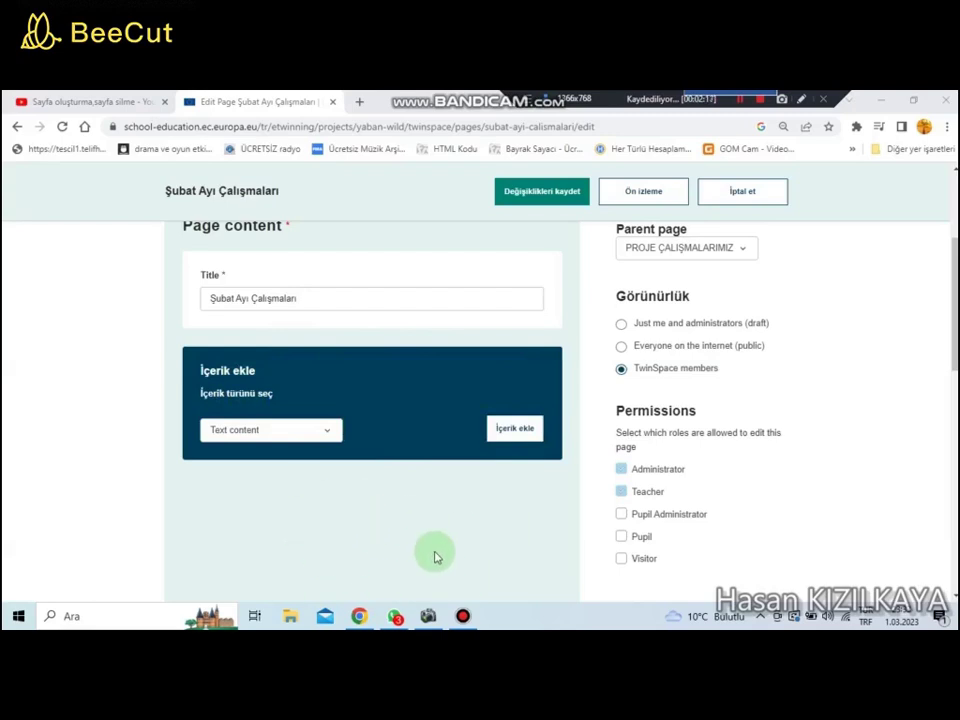
{"action": "left_click", "coordinate": [511, 428]}
{"action": "scroll", "coordinate": [537, 476], "scroll_direction": "down", "scroll_amount": 1}
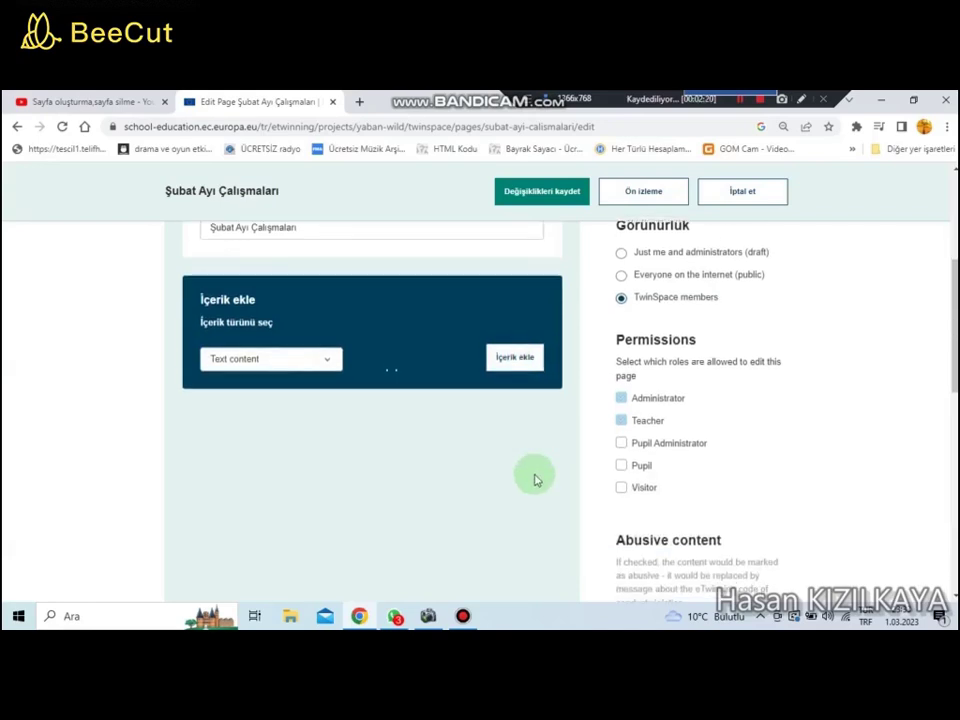
{"action": "scroll", "coordinate": [535, 480], "scroll_direction": "down", "scroll_amount": 1}
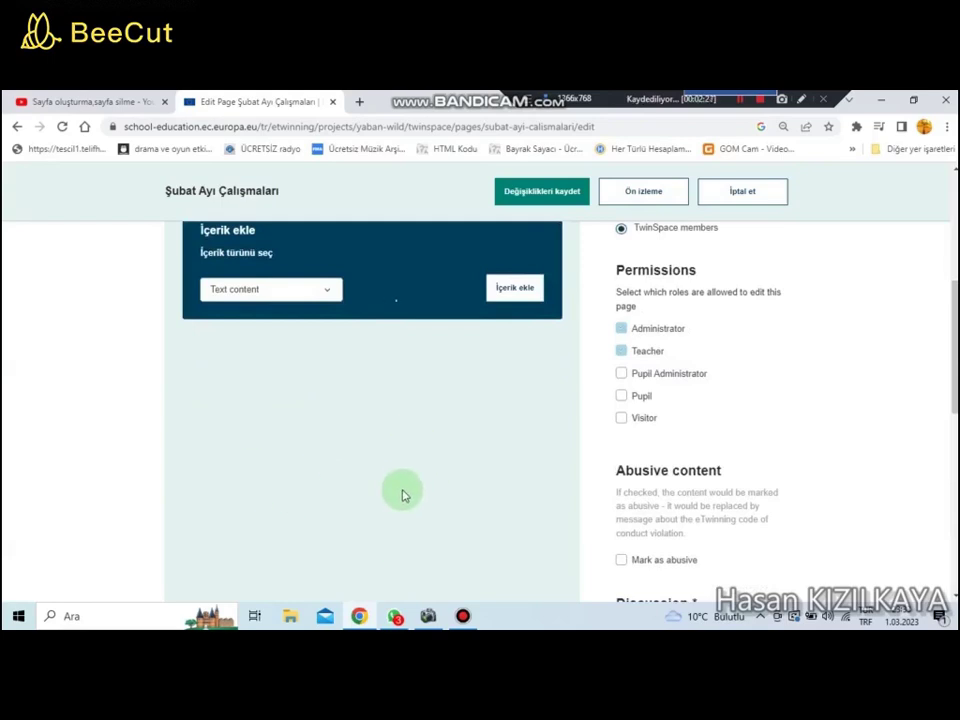
{"action": "scroll", "coordinate": [403, 495], "scroll_direction": "down", "scroll_amount": 2}
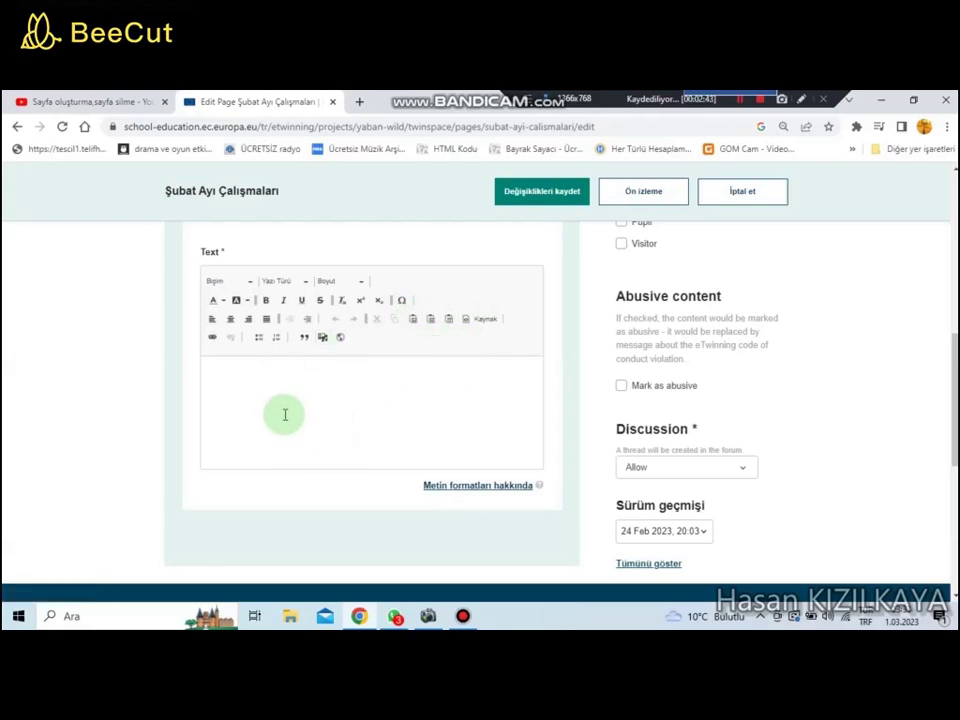
Step: Start inserting media in the new text block and upload the eTwinning logo image from the tüm evraklar folder
{"action": "left_click", "coordinate": [240, 378]}
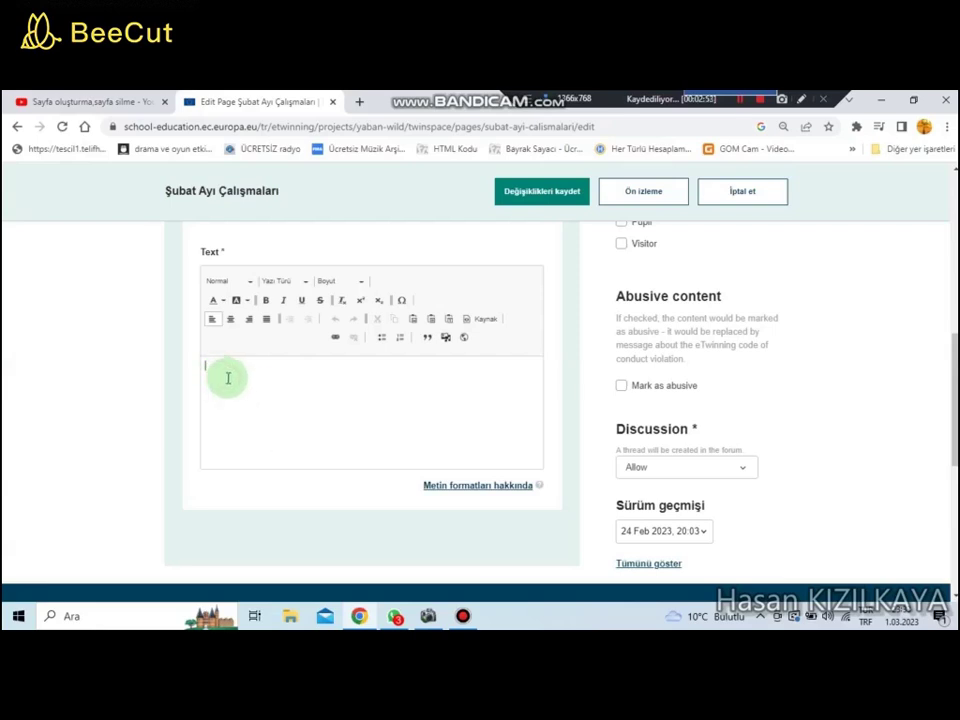
{"action": "left_click", "coordinate": [446, 342]}
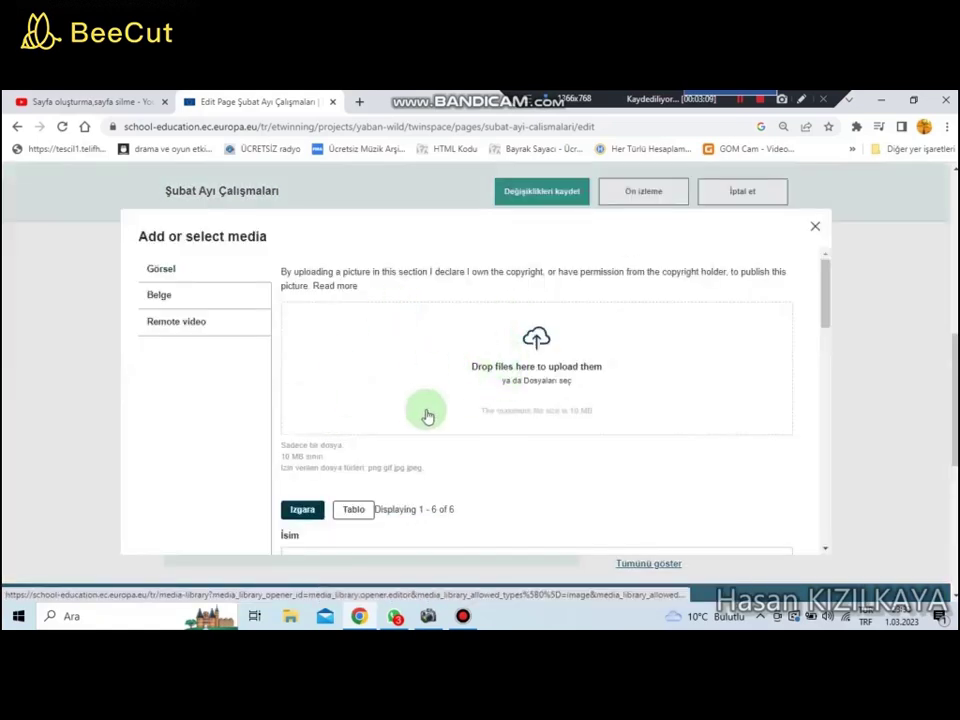
{"action": "left_click", "coordinate": [535, 372]}
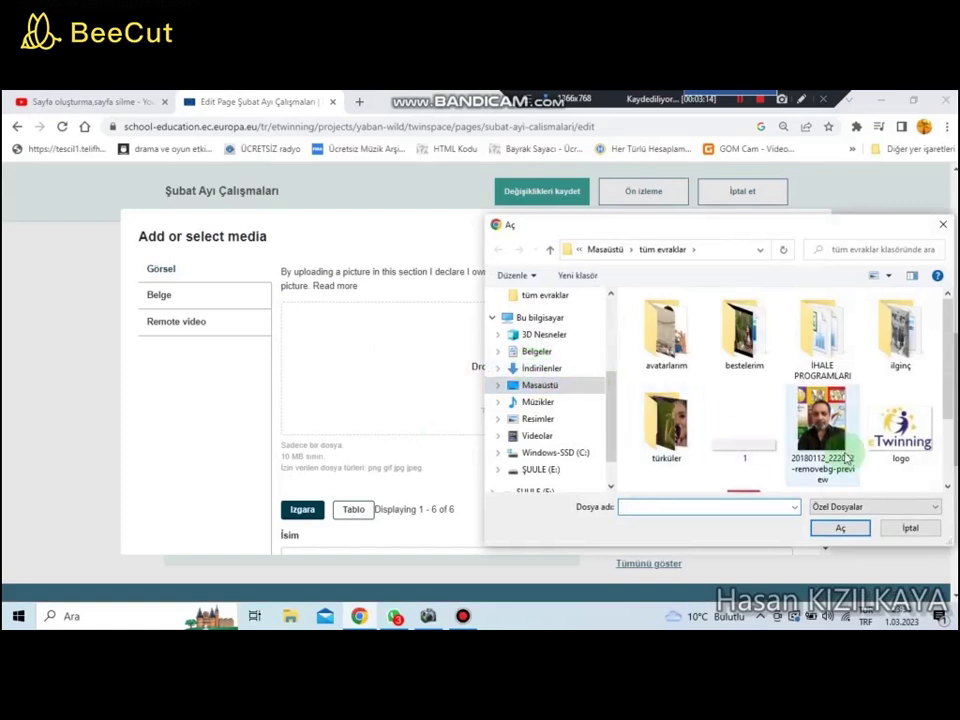
{"action": "left_click", "coordinate": [911, 432]}
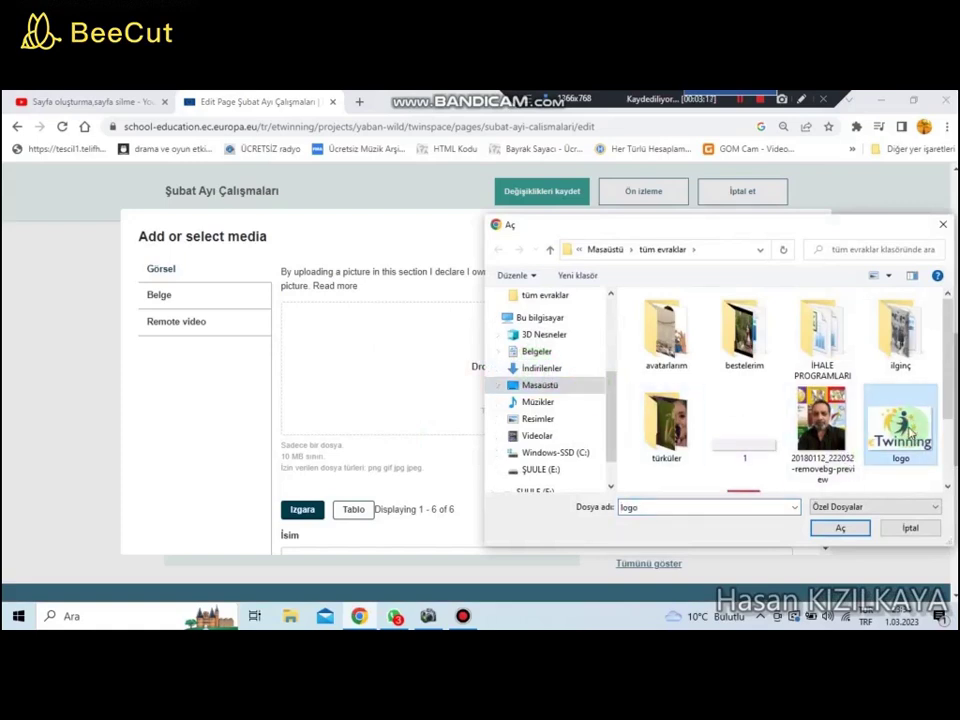
{"action": "left_click", "coordinate": [840, 529]}
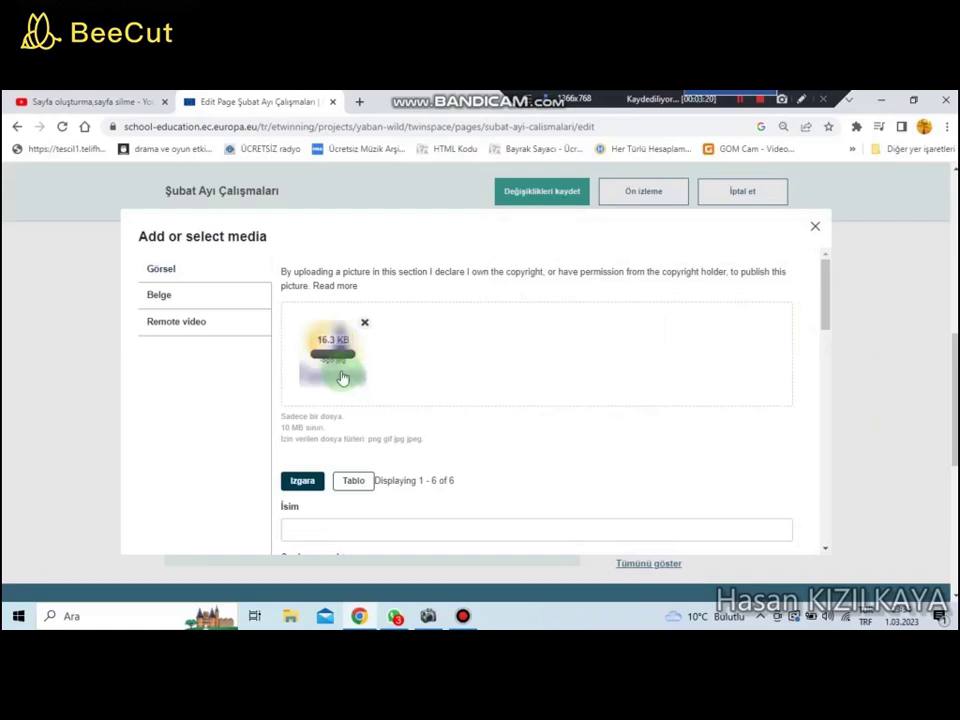
Step: Examine the uploaded logo's name, description, alternative text and title fields
{"action": "scroll", "coordinate": [456, 426], "scroll_direction": "down", "scroll_amount": 3}
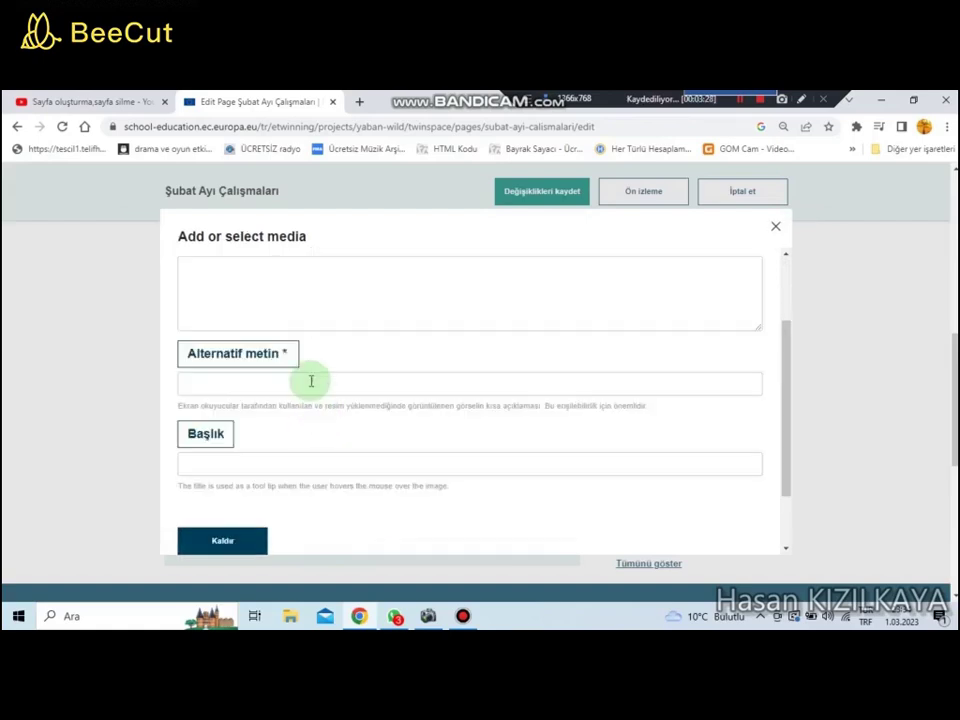
{"action": "scroll", "coordinate": [304, 368], "scroll_direction": "up", "scroll_amount": 3}
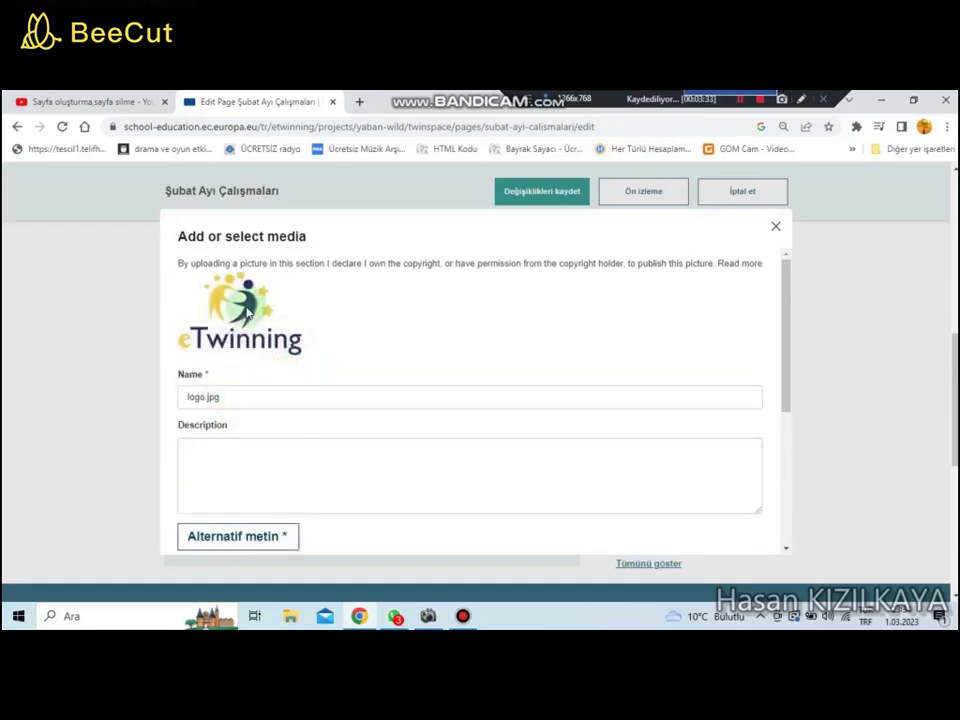
{"action": "left_click", "coordinate": [216, 399]}
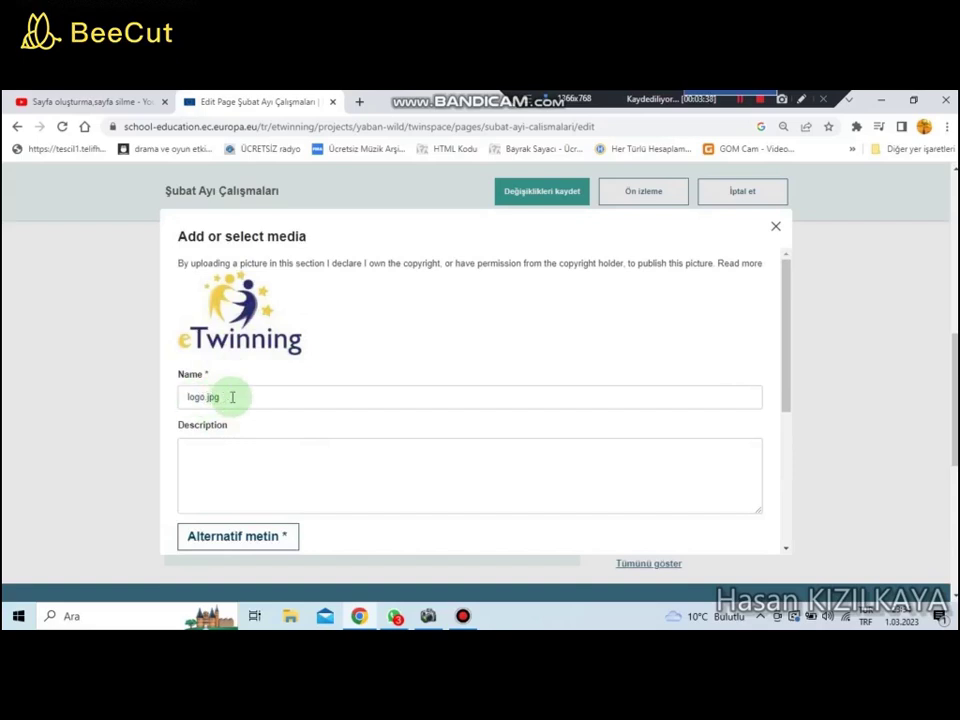
{"action": "left_click", "coordinate": [234, 451]}
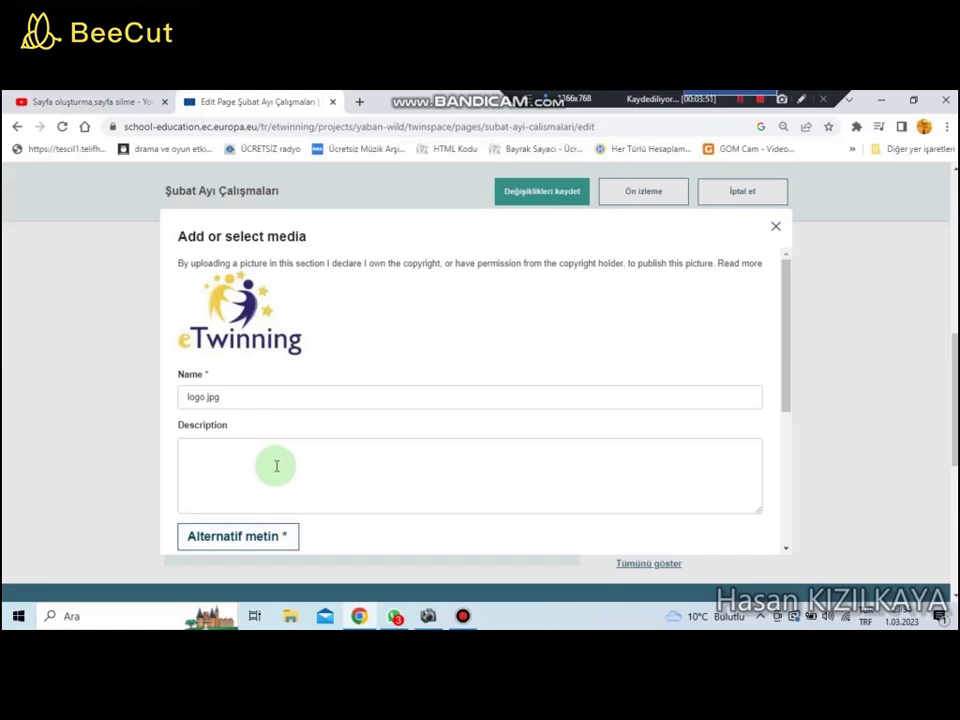
{"action": "scroll", "coordinate": [343, 469], "scroll_direction": "down", "scroll_amount": 2}
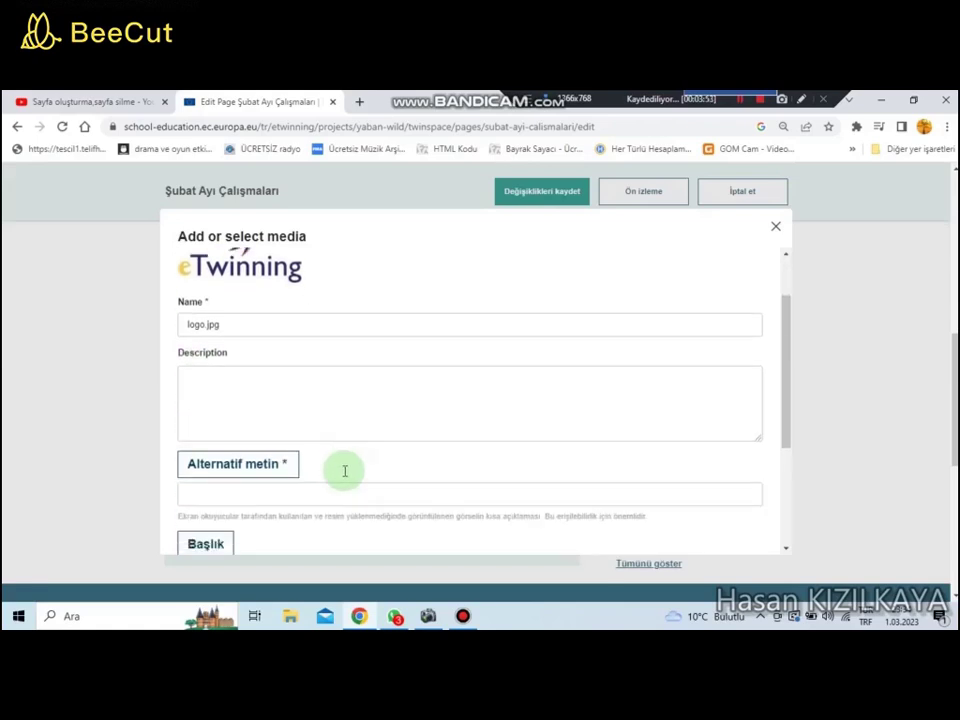
{"action": "left_click", "coordinate": [223, 424]}
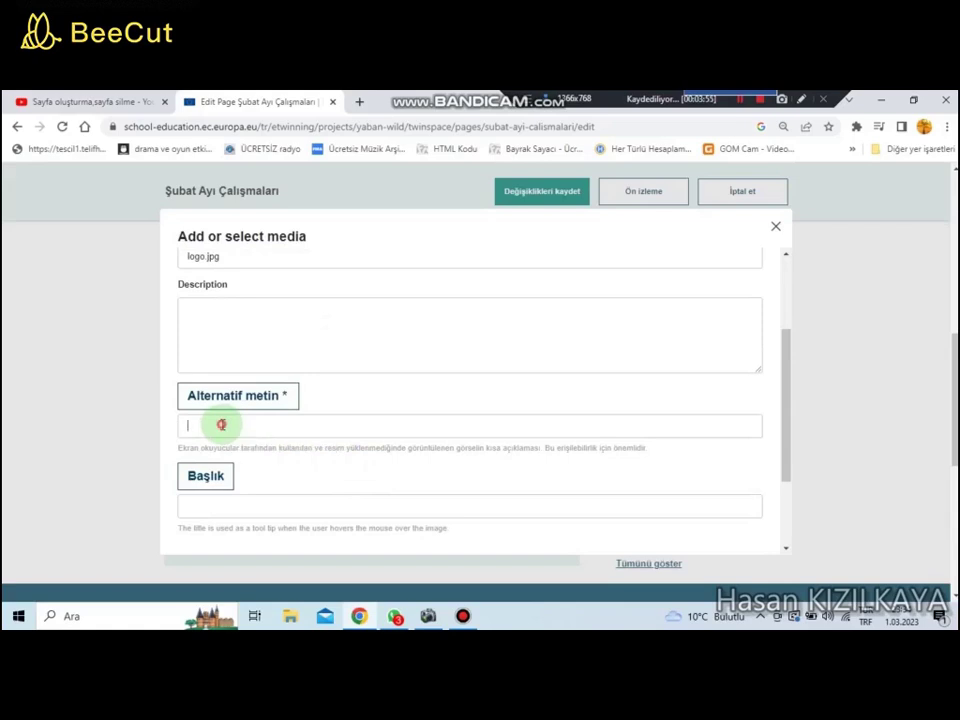
{"action": "left_click", "coordinate": [208, 507]}
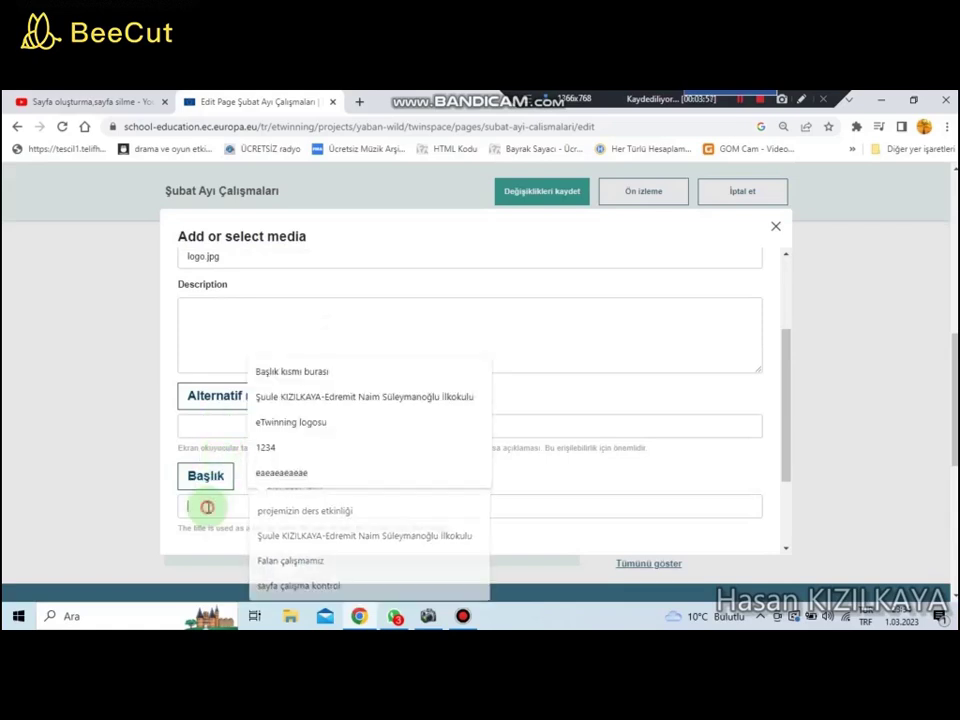
{"action": "left_click", "coordinate": [242, 339]}
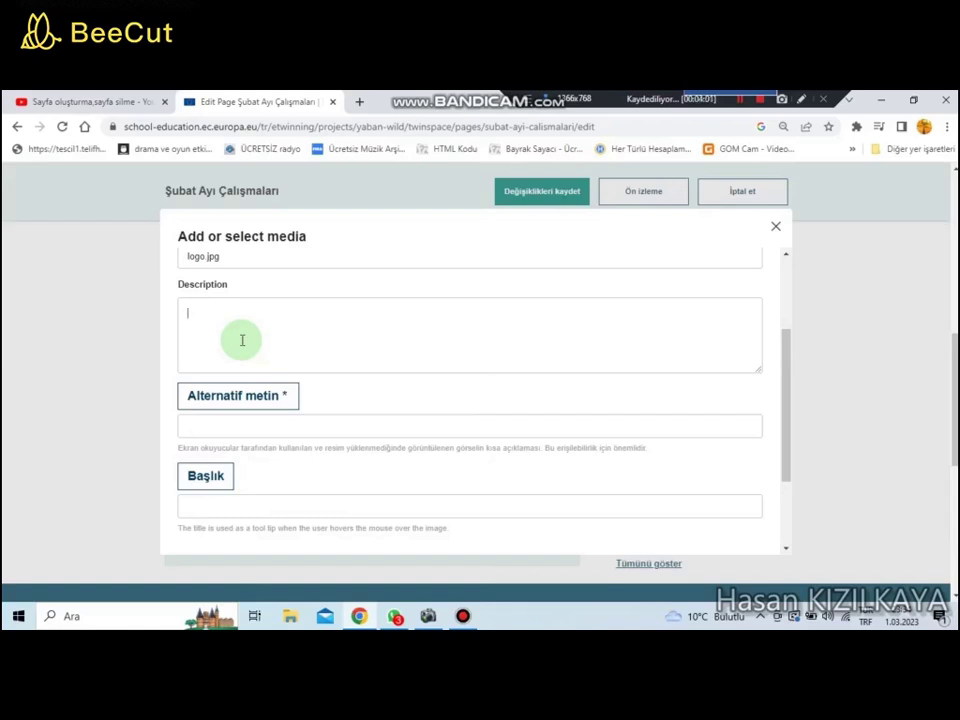
Step: Try to save the uploaded logo with its description, alternative text and title left empty
{"action": "scroll", "coordinate": [270, 440], "scroll_direction": "down", "scroll_amount": 3}
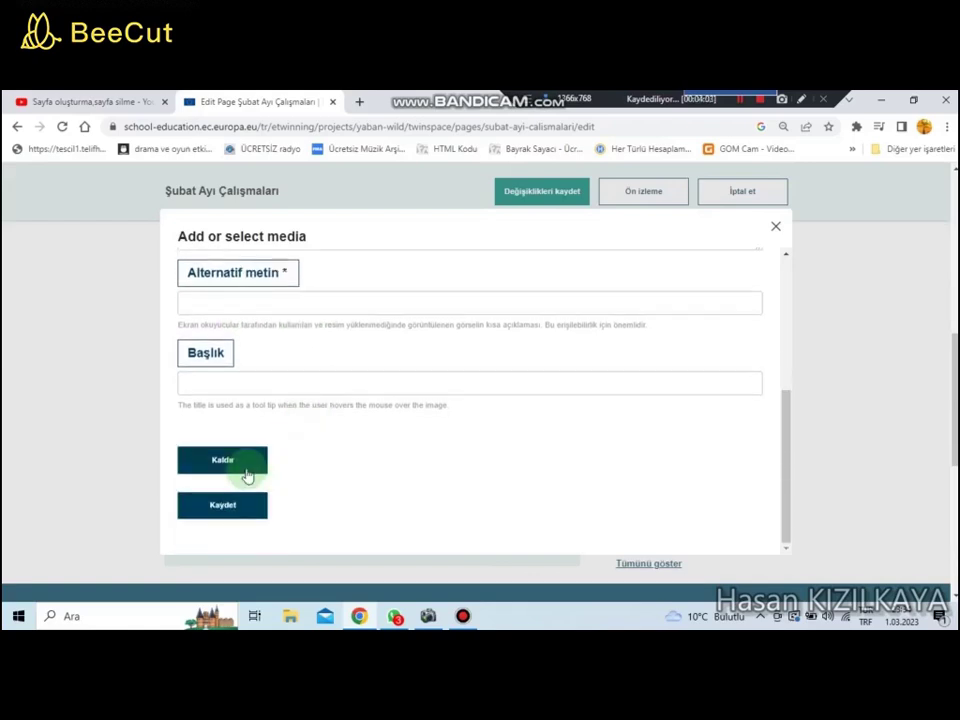
{"action": "left_click", "coordinate": [226, 515]}
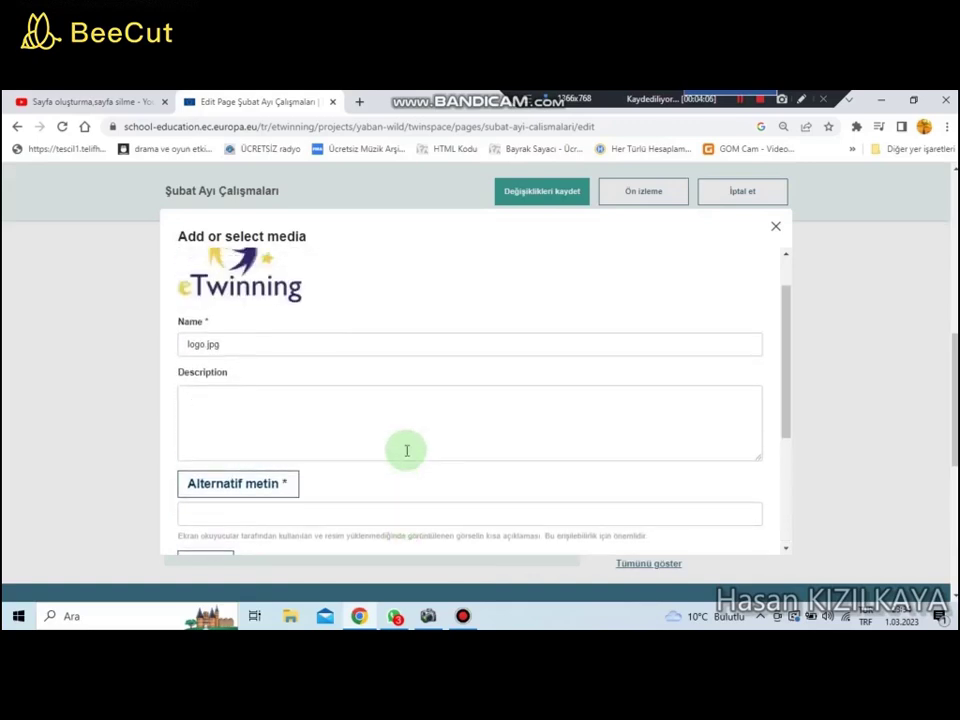
{"action": "scroll", "coordinate": [407, 451], "scroll_direction": "down", "scroll_amount": 2}
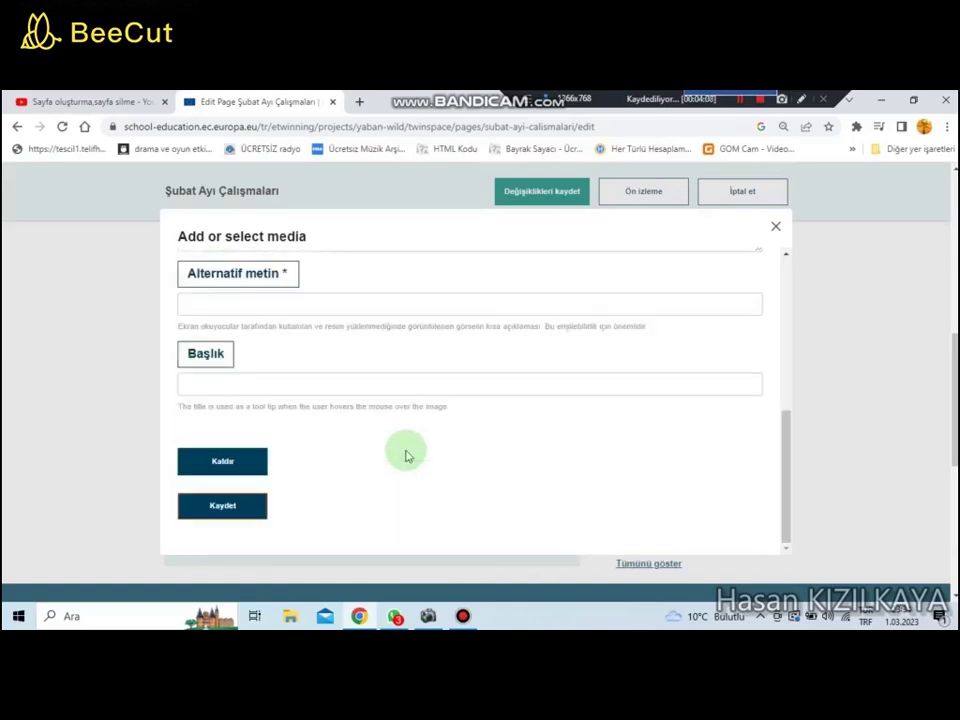
{"action": "scroll", "coordinate": [407, 455], "scroll_direction": "up", "scroll_amount": 4}
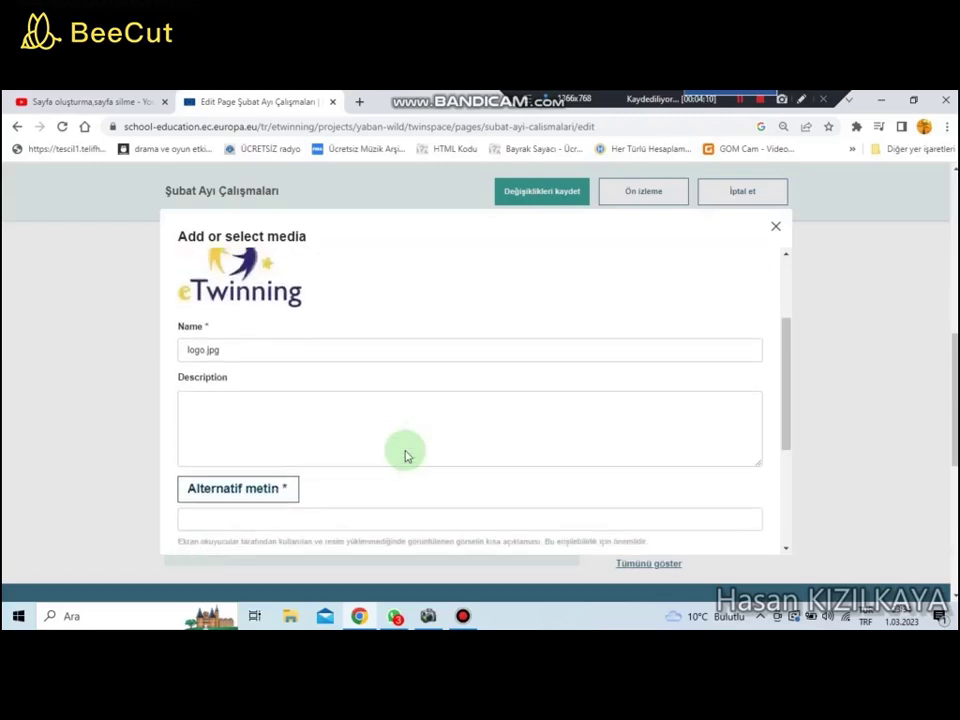
{"action": "scroll", "coordinate": [406, 456], "scroll_direction": "up", "scroll_amount": 2}
{"action": "scroll", "coordinate": [405, 453], "scroll_direction": "down", "scroll_amount": 3}
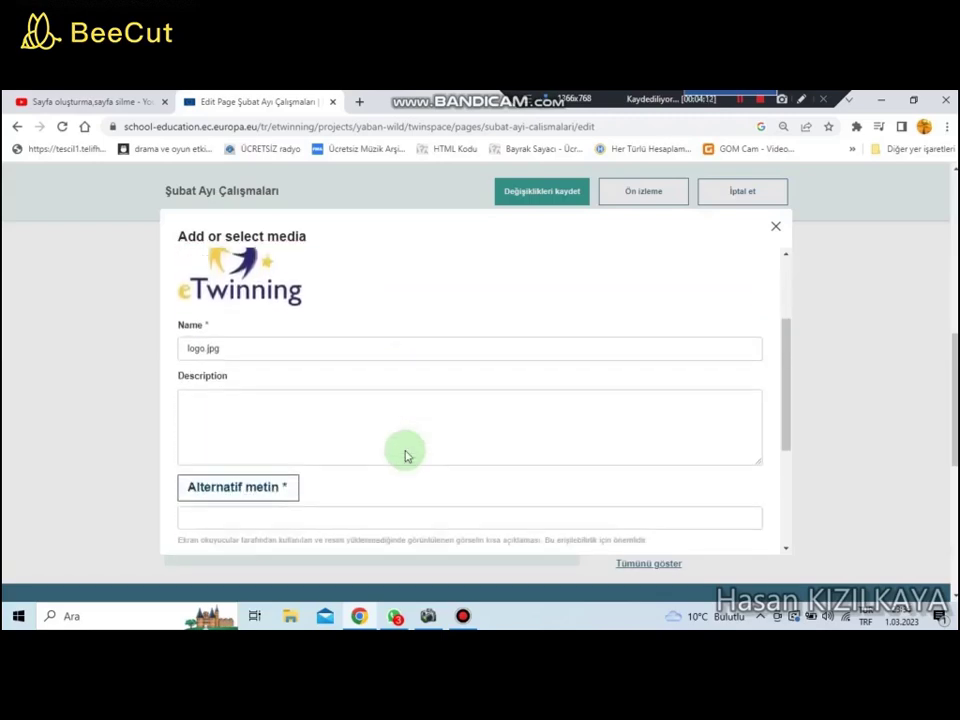
Step: Fill in the logo's alternative text as "Falan çalışmamız" and its title as "Başlık kısmı burası", and save the uploaded image
{"action": "left_click", "coordinate": [261, 443]}
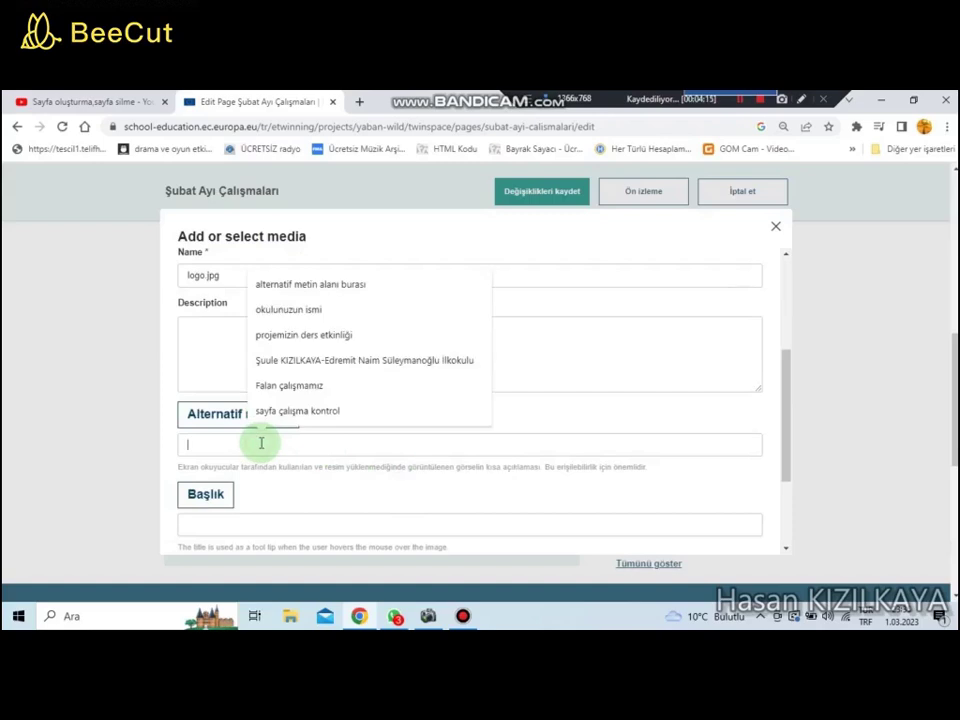
{"action": "left_click", "coordinate": [300, 385]}
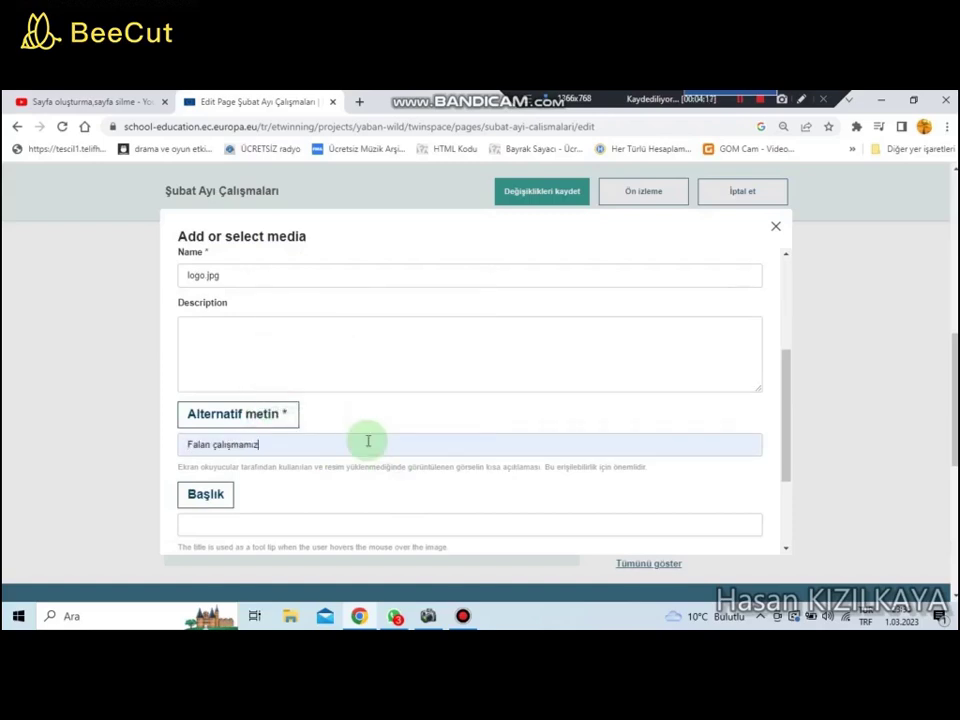
{"action": "scroll", "coordinate": [275, 492], "scroll_direction": "down", "scroll_amount": 3}
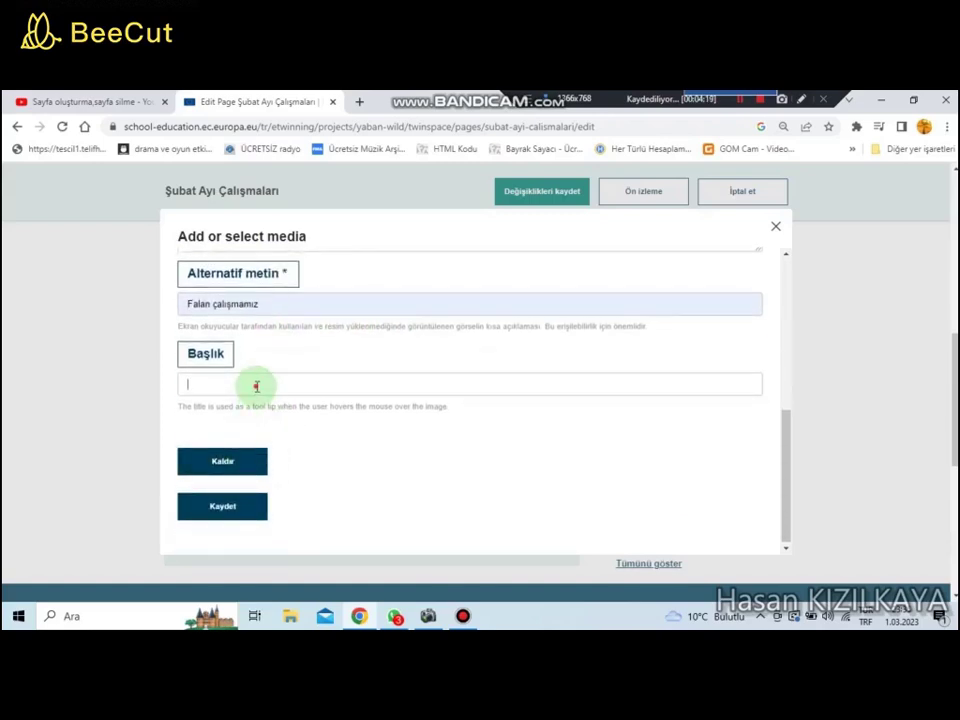
{"action": "left_click", "coordinate": [256, 386]}
{"action": "left_click", "coordinate": [279, 421]}
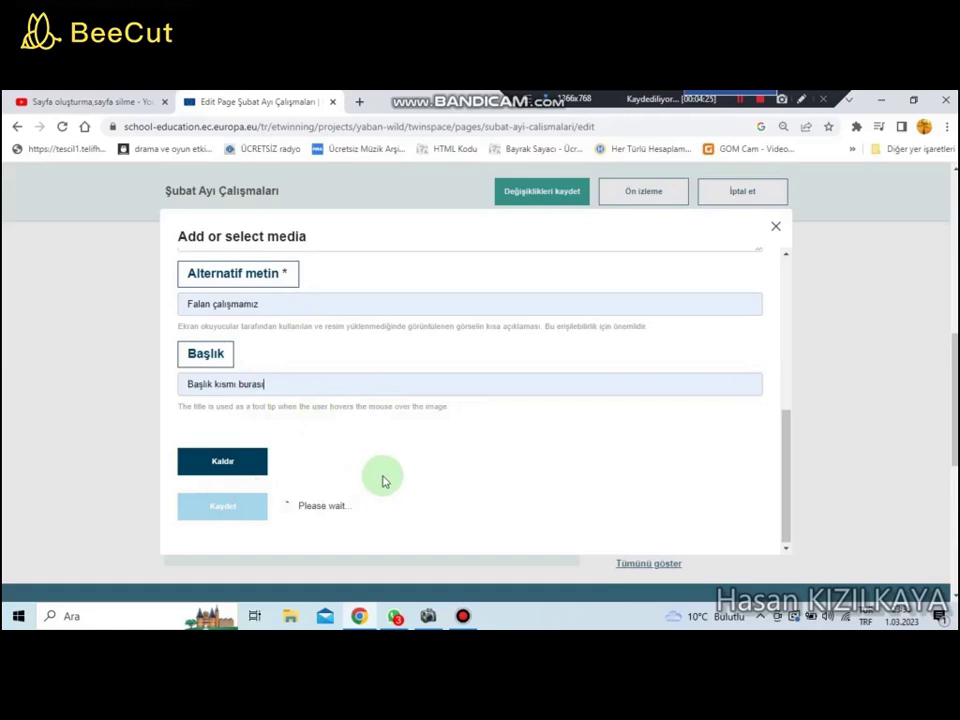
{"action": "scroll", "coordinate": [382, 478], "scroll_direction": "up", "scroll_amount": 5}
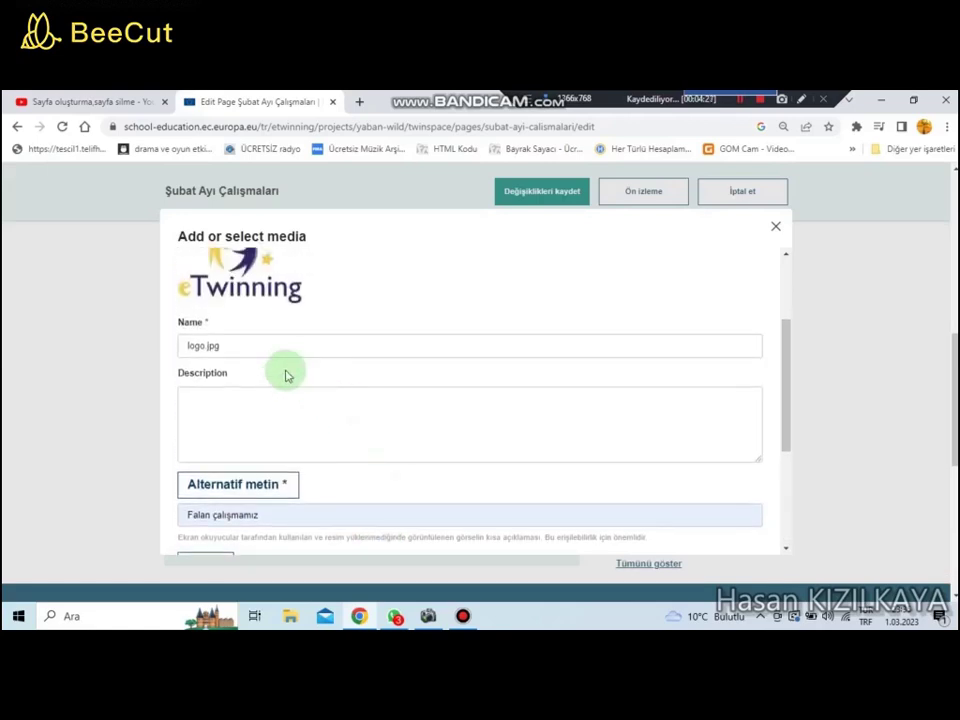
{"action": "scroll", "coordinate": [362, 437], "scroll_direction": "down", "scroll_amount": 3}
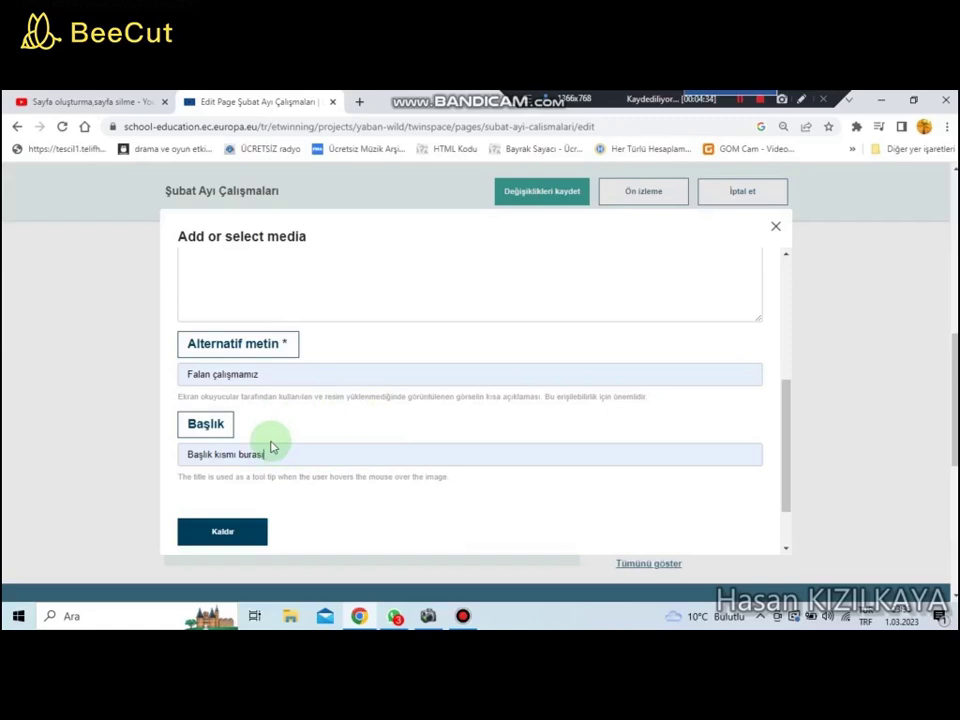
{"action": "left_click", "coordinate": [773, 227]}
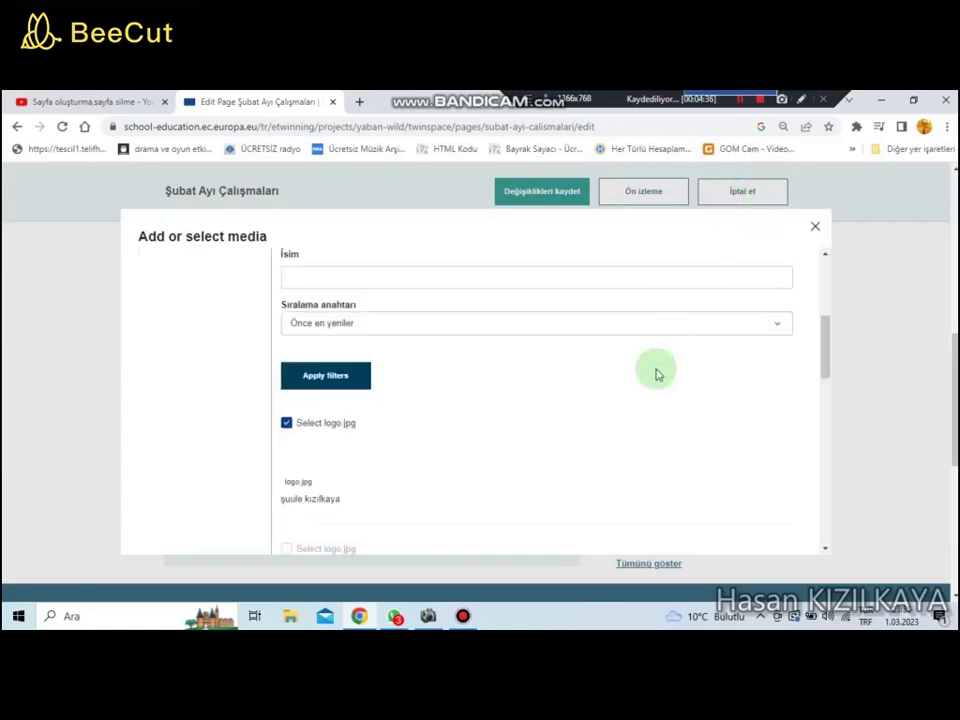
Step: Insert the selected new logo.jpg from the media library into the text block
{"action": "scroll", "coordinate": [640, 395], "scroll_direction": "down", "scroll_amount": 1}
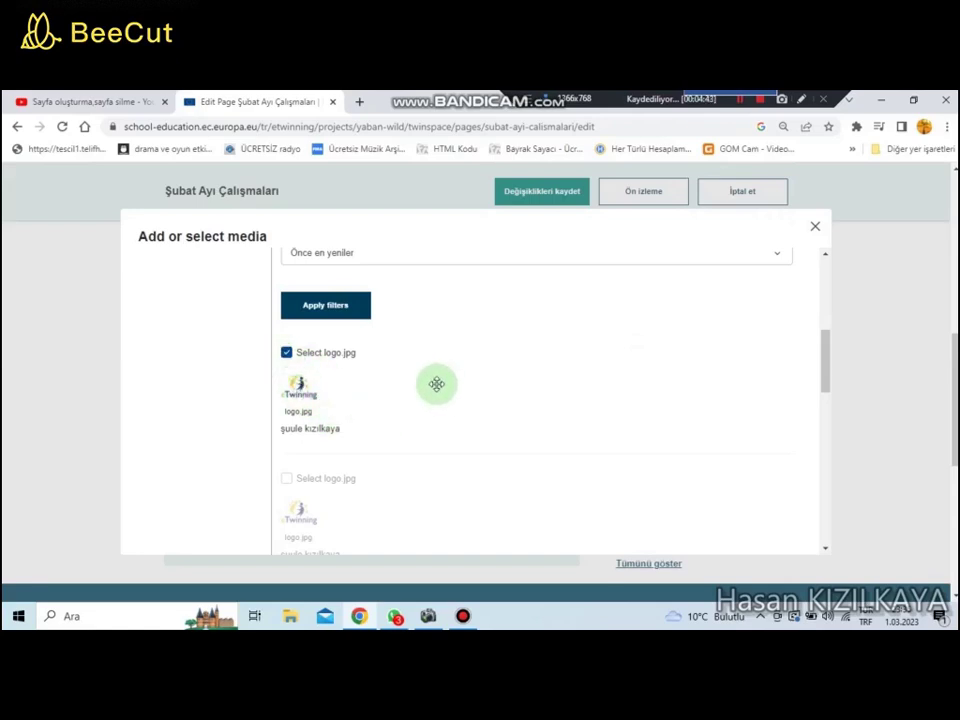
{"action": "scroll", "coordinate": [347, 469], "scroll_direction": "down", "scroll_amount": 2}
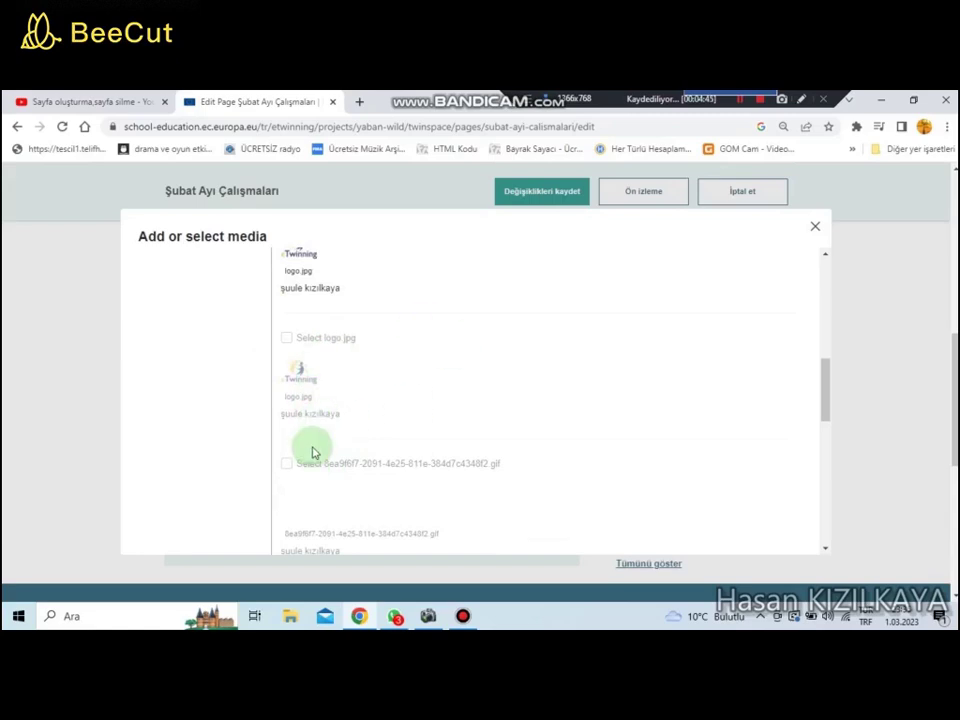
{"action": "scroll", "coordinate": [446, 416], "scroll_direction": "down", "scroll_amount": 3}
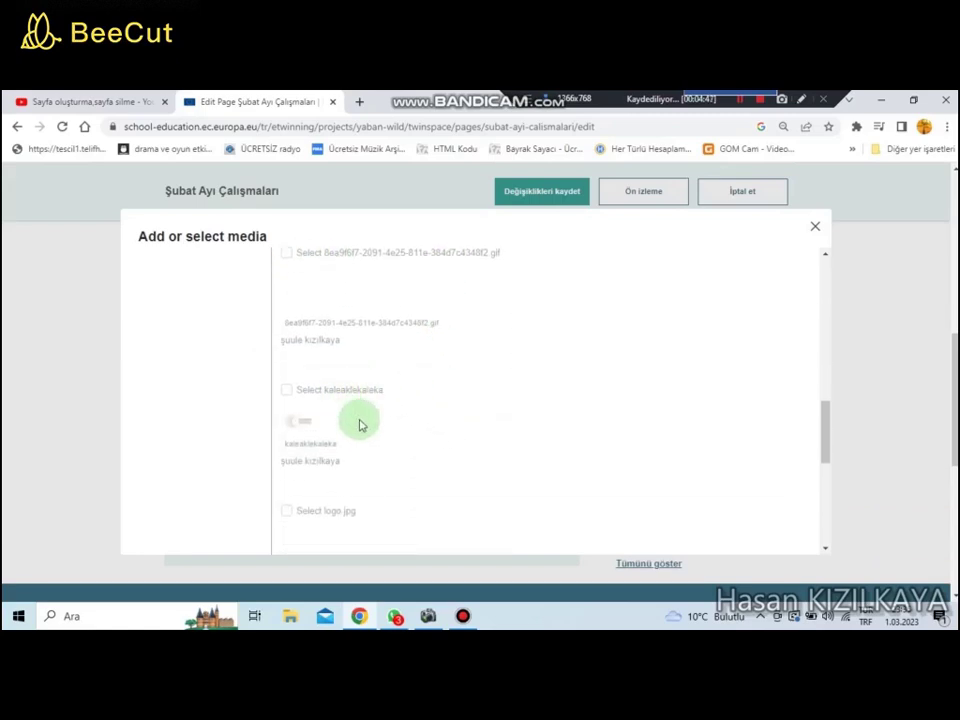
{"action": "scroll", "coordinate": [360, 425], "scroll_direction": "up", "scroll_amount": 3}
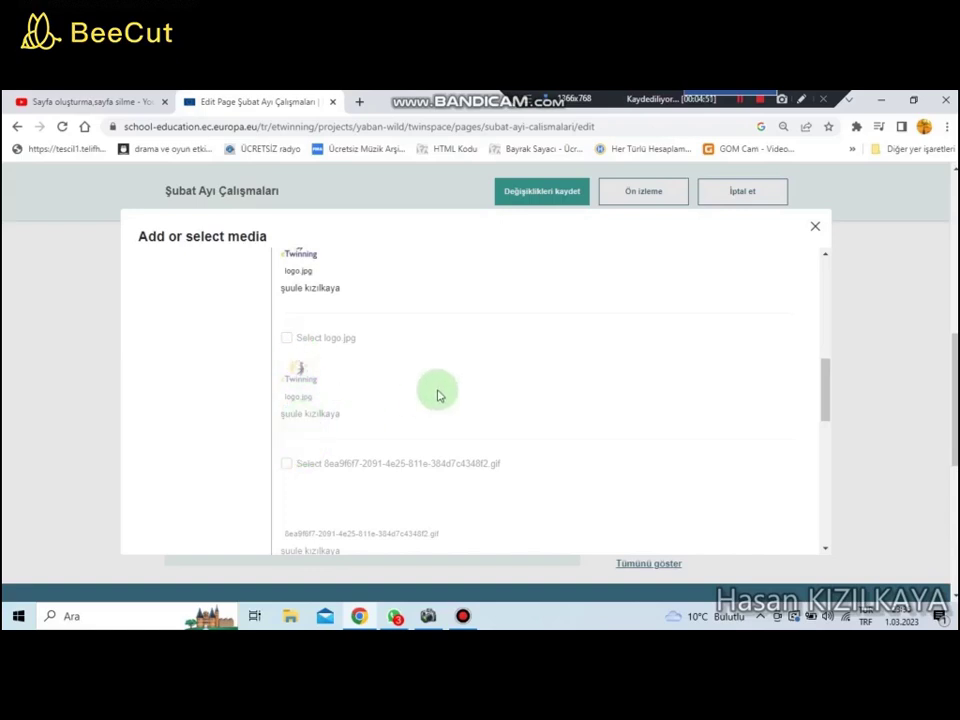
{"action": "scroll", "coordinate": [420, 390], "scroll_direction": "up", "scroll_amount": 2}
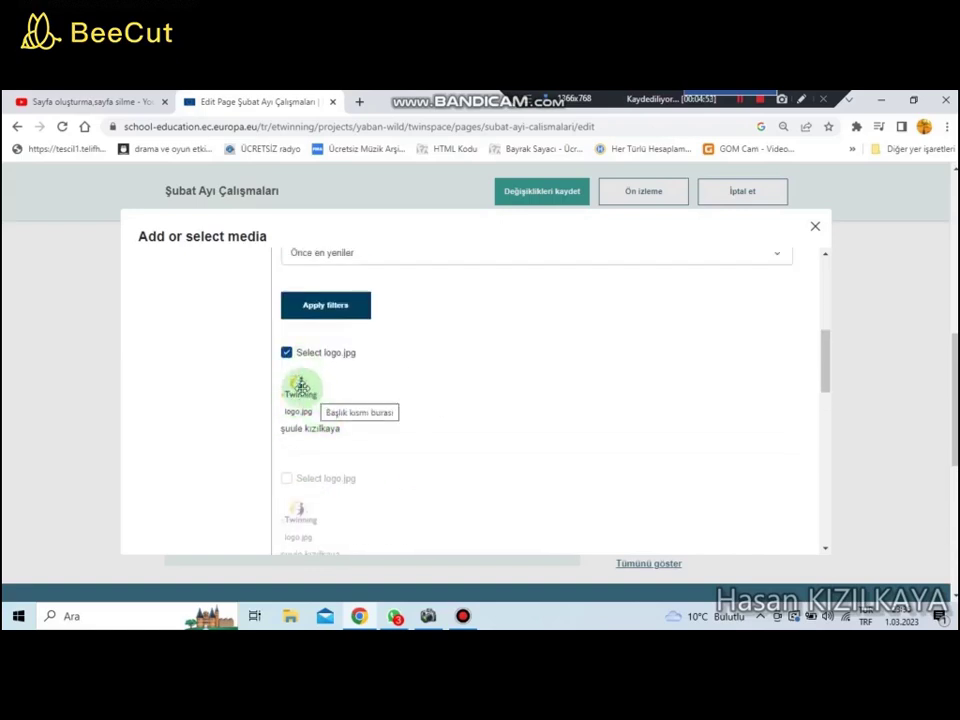
{"action": "scroll", "coordinate": [443, 452], "scroll_direction": "down", "scroll_amount": 5}
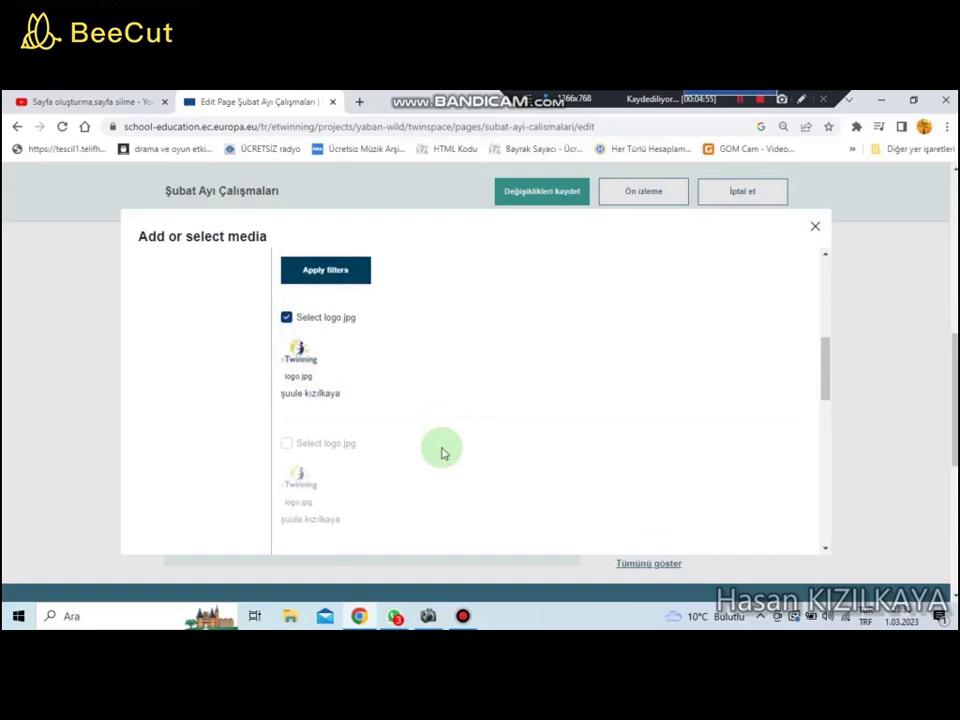
{"action": "scroll", "coordinate": [443, 452], "scroll_direction": "down", "scroll_amount": 5}
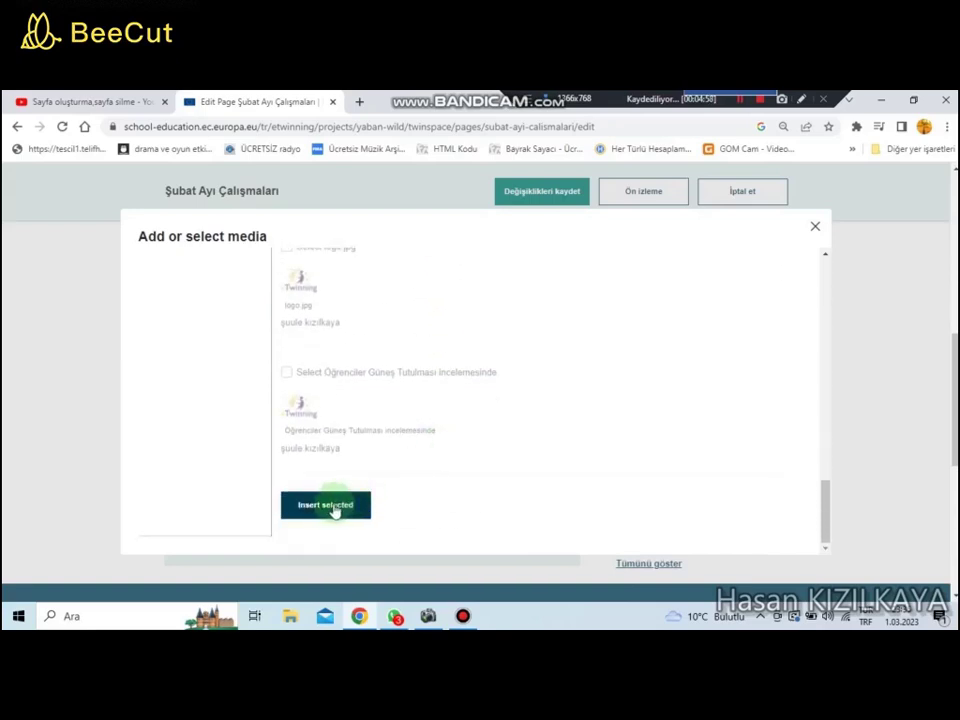
{"action": "left_click", "coordinate": [334, 507]}
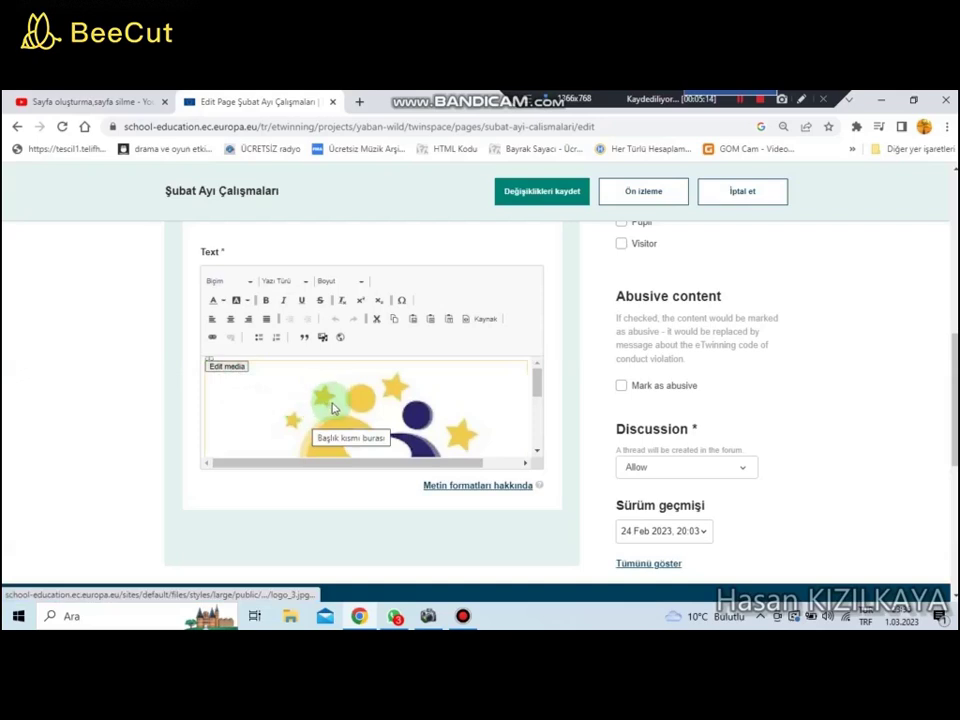
Step: Add a new paragraph below the inserted logo reading "Bu çalışma örnek olarak yüklenmiştir."
{"action": "scroll", "coordinate": [368, 401], "scroll_direction": "down", "scroll_amount": 5}
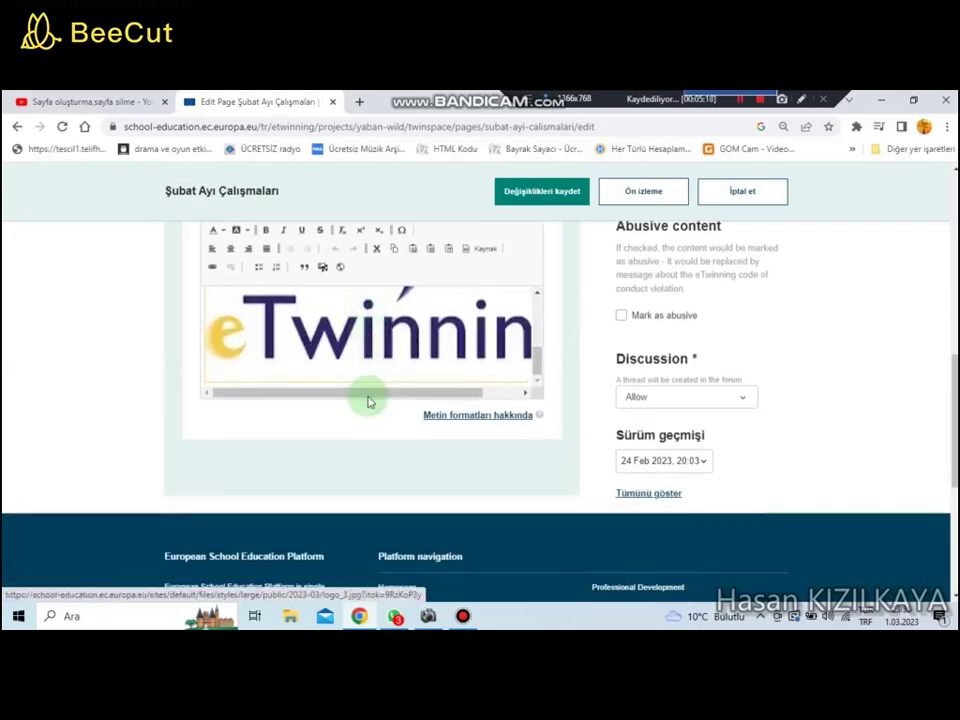
{"action": "left_click", "coordinate": [502, 383]}
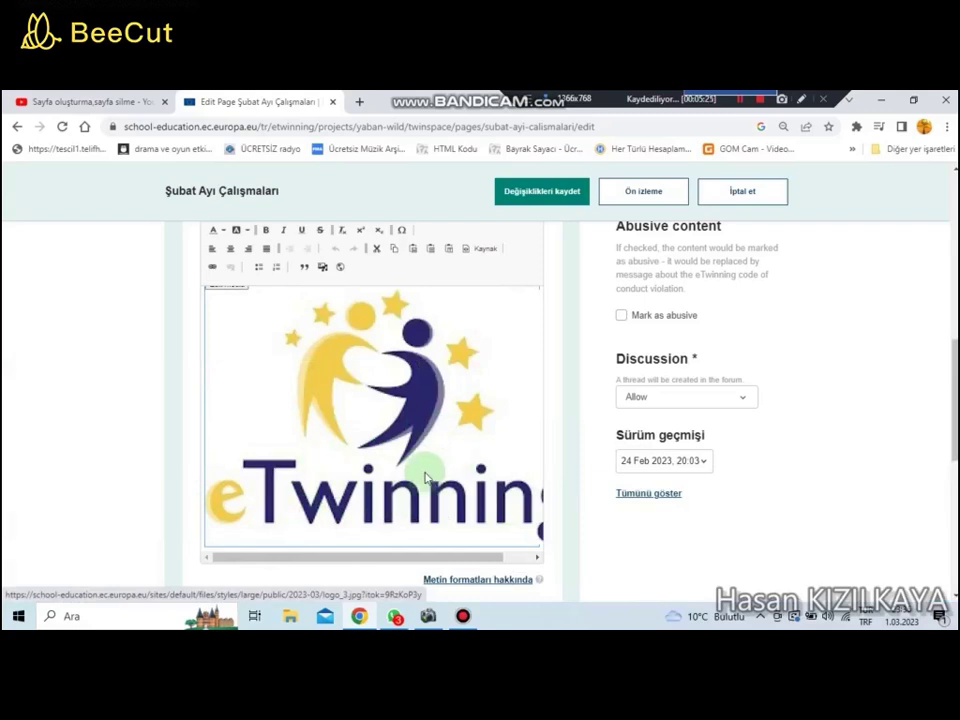
{"action": "left_click", "coordinate": [490, 538]}
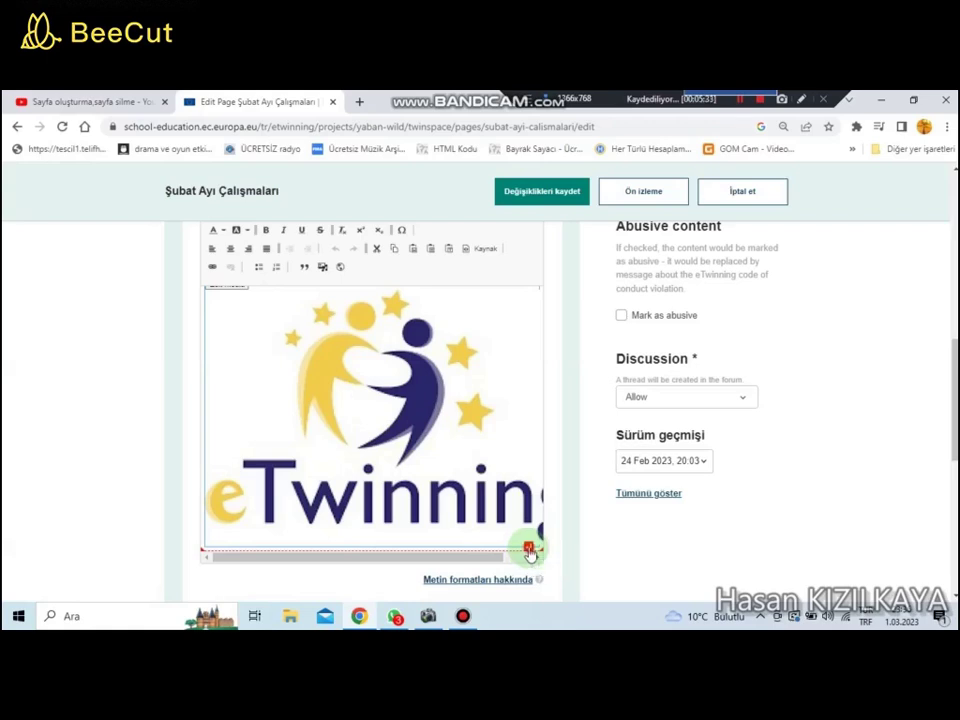
{"action": "left_click", "coordinate": [530, 549]}
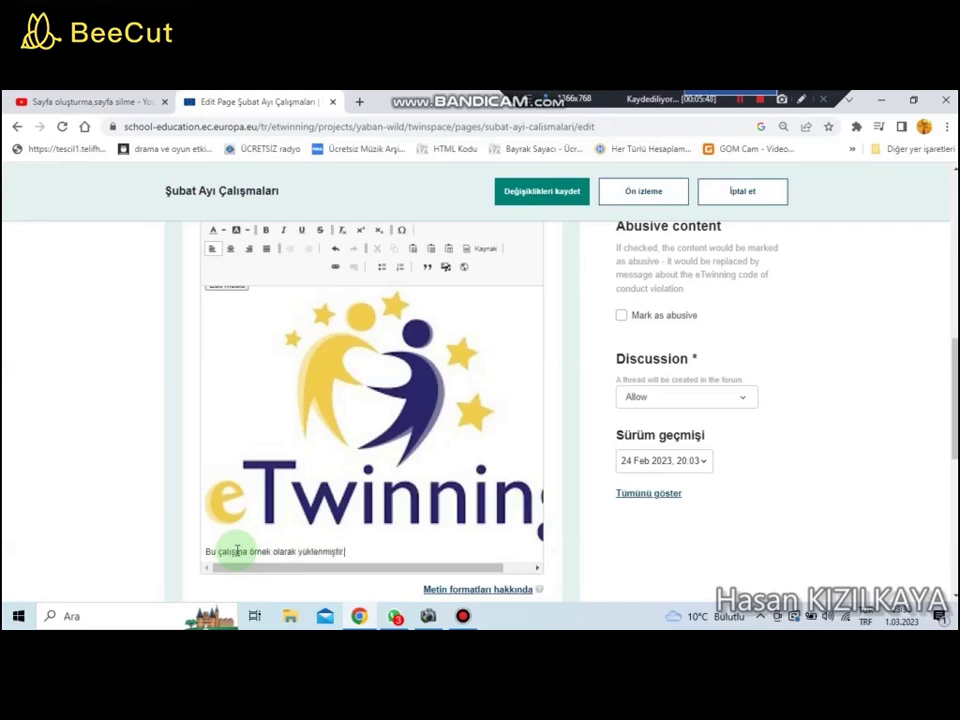
Step: Review the page's visibility and permission settings and save the changes to the Şubat Ayı Çalışmaları page
{"action": "scroll", "coordinate": [575, 545], "scroll_direction": "down", "scroll_amount": 1}
{"action": "scroll", "coordinate": [579, 534], "scroll_direction": "up", "scroll_amount": 2}
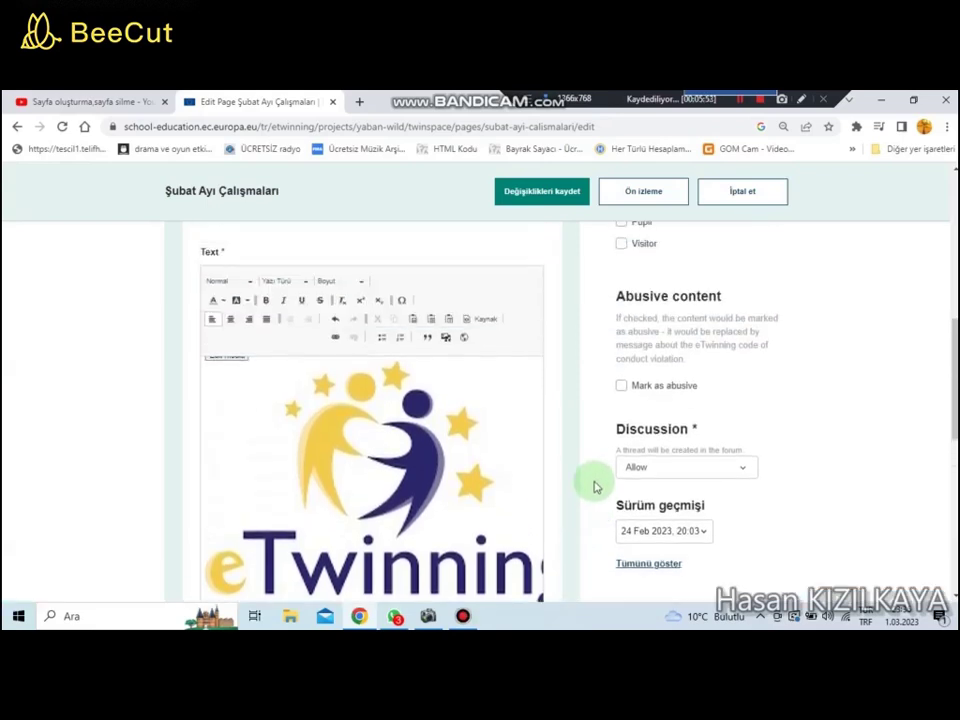
{"action": "scroll", "coordinate": [595, 486], "scroll_direction": "up", "scroll_amount": 2}
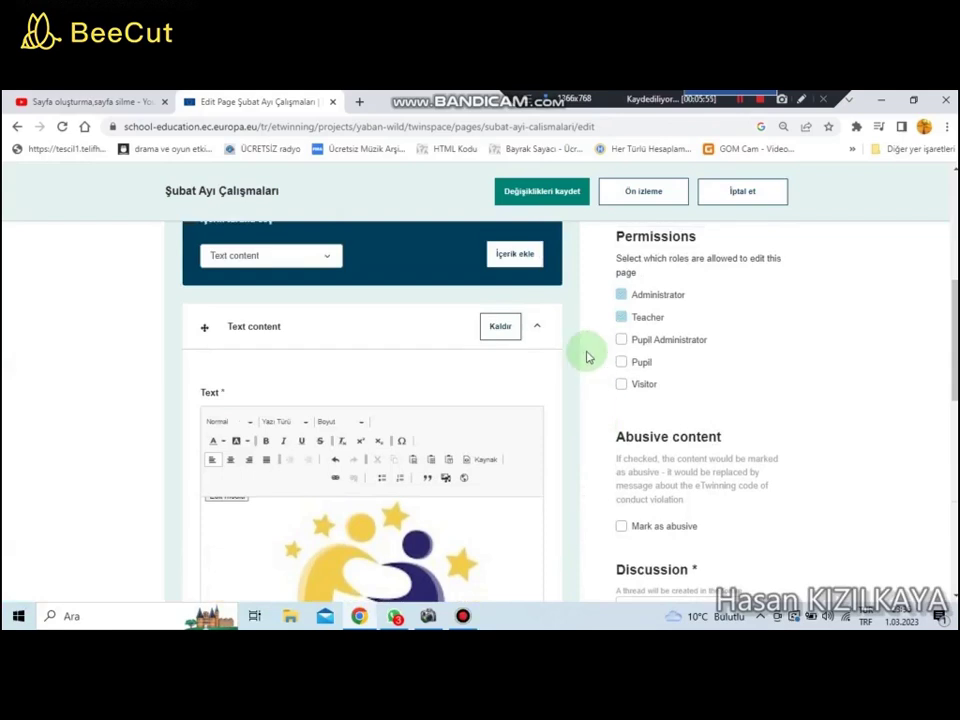
{"action": "scroll", "coordinate": [588, 357], "scroll_direction": "up", "scroll_amount": 2}
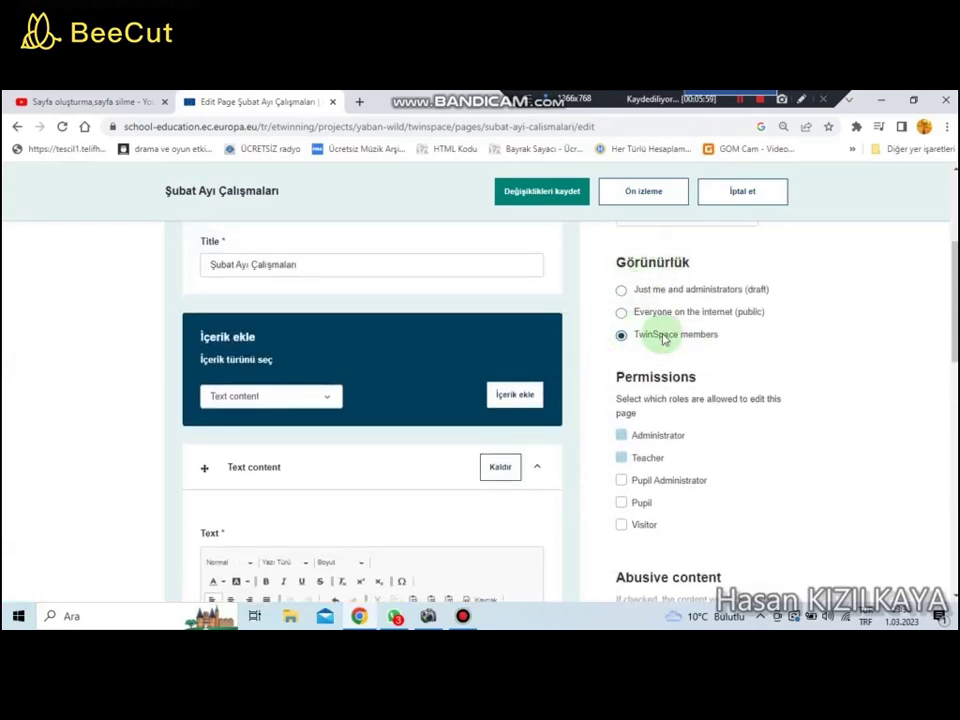
{"action": "scroll", "coordinate": [621, 418], "scroll_direction": "down", "scroll_amount": 1}
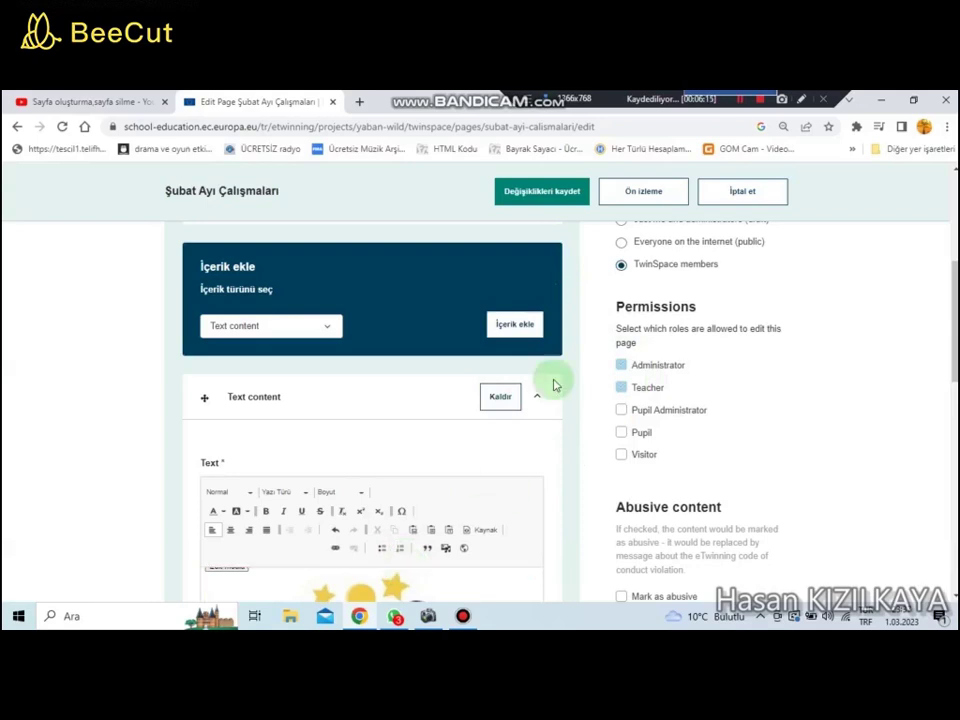
{"action": "left_click", "coordinate": [535, 193]}
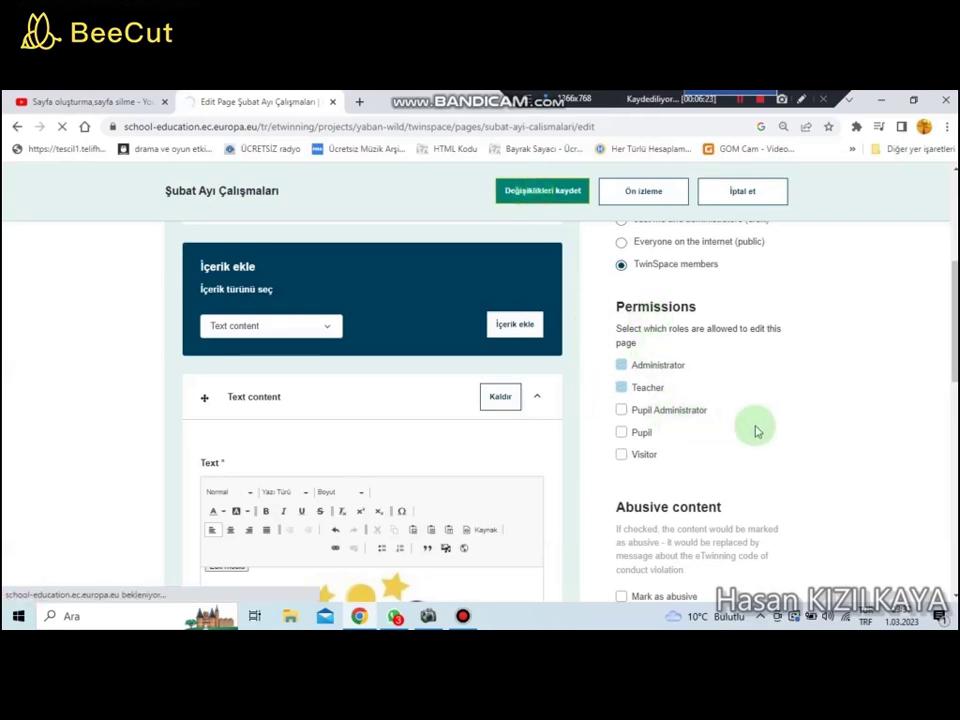
{"action": "scroll", "coordinate": [542, 480], "scroll_direction": "down", "scroll_amount": 2}
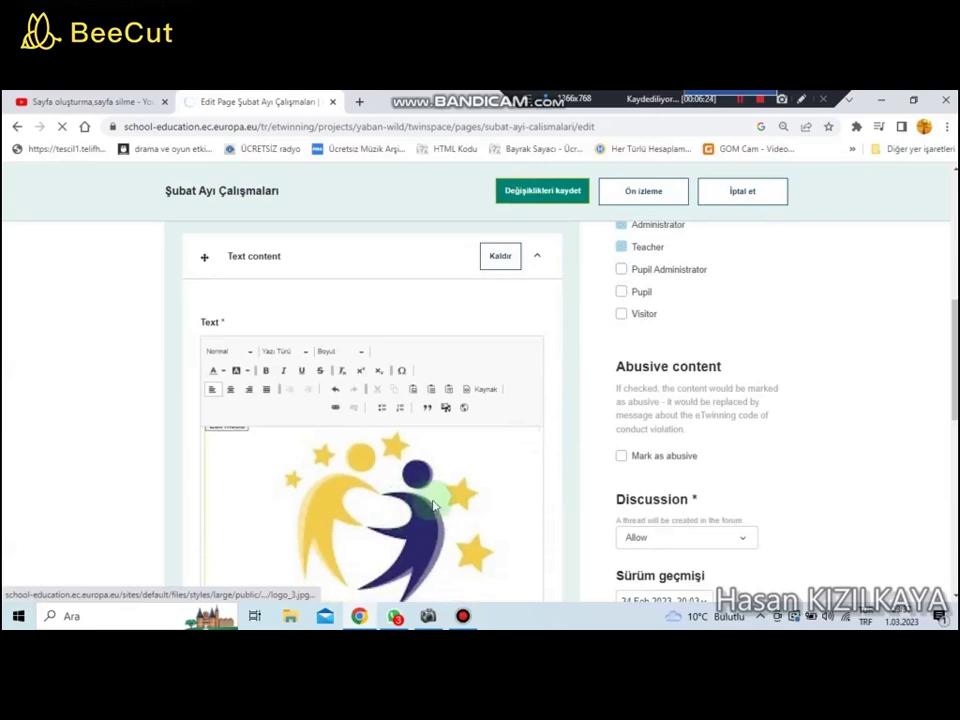
{"action": "scroll", "coordinate": [571, 485], "scroll_direction": "up", "scroll_amount": 2}
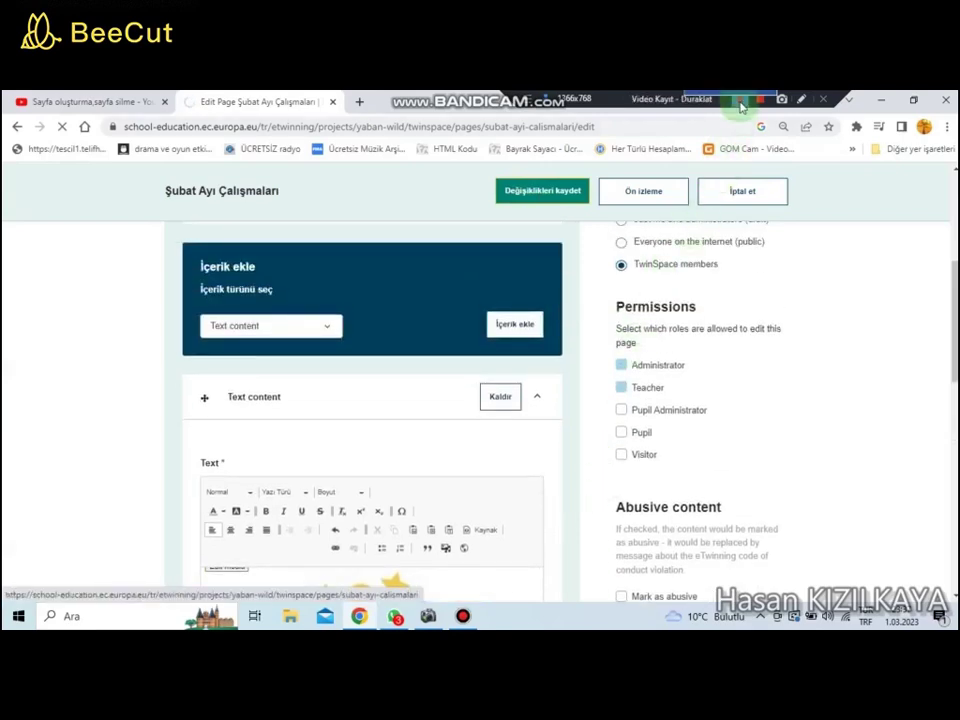
Step: Check the logo and caption on the saved page, and reopen the page for editing at its text content block
{"action": "scroll", "coordinate": [810, 349], "scroll_direction": "down", "scroll_amount": 4}
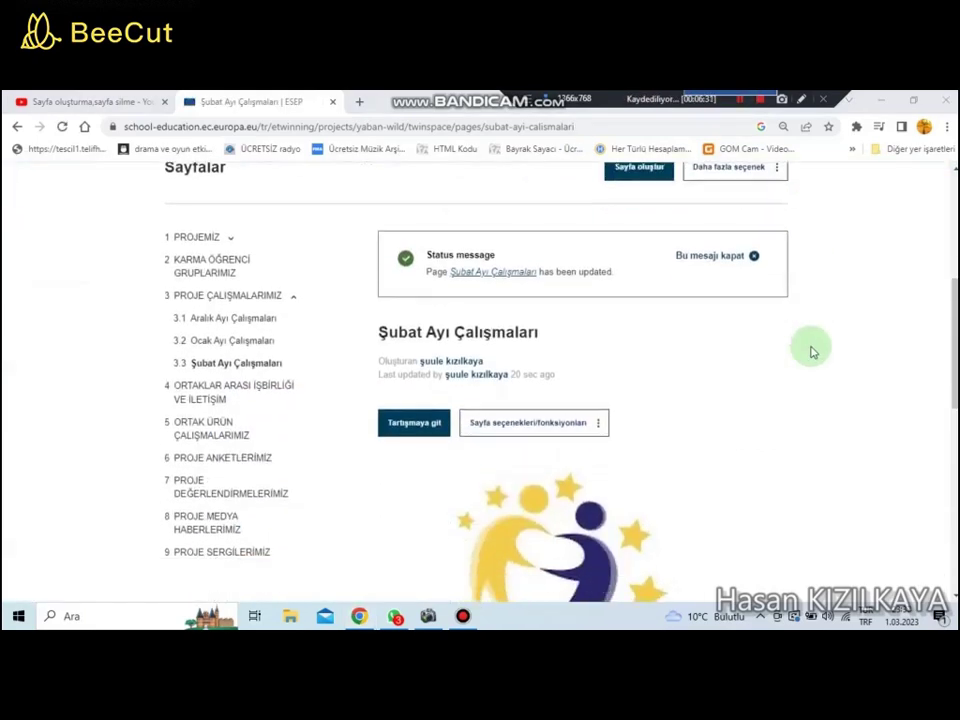
{"action": "scroll", "coordinate": [810, 349], "scroll_direction": "down", "scroll_amount": 1}
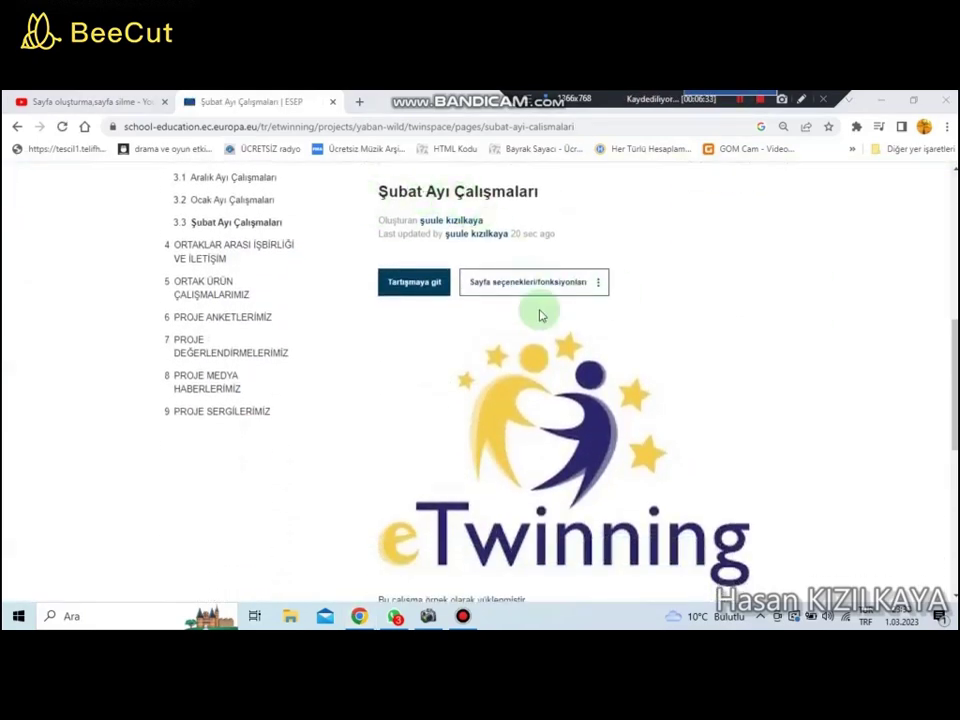
{"action": "scroll", "coordinate": [560, 397], "scroll_direction": "down", "scroll_amount": 1}
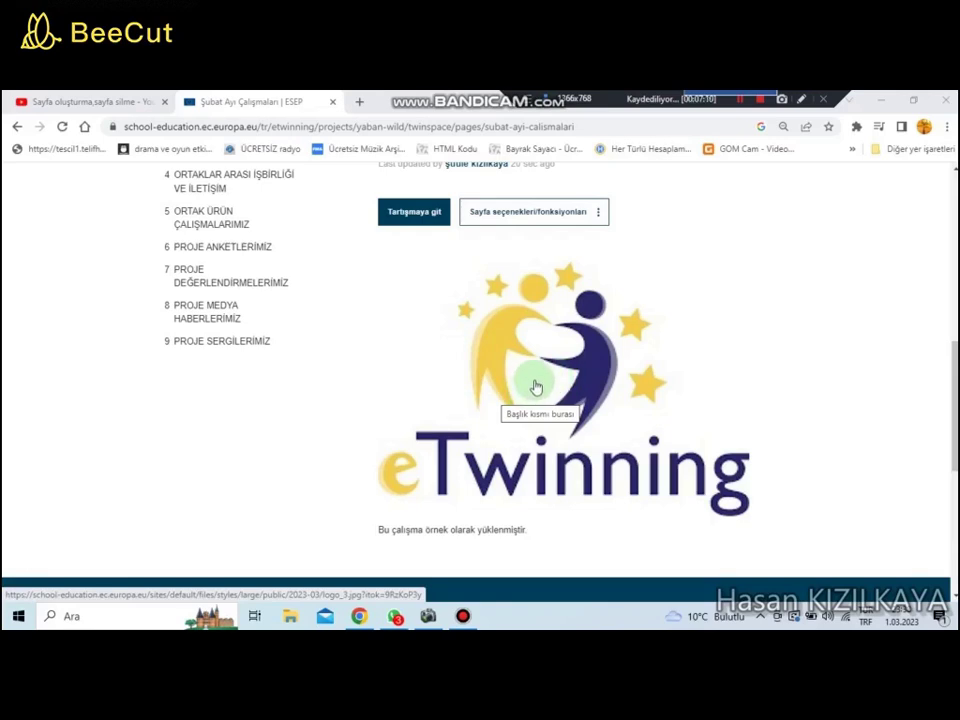
{"action": "scroll", "coordinate": [540, 370], "scroll_direction": "up", "scroll_amount": 1}
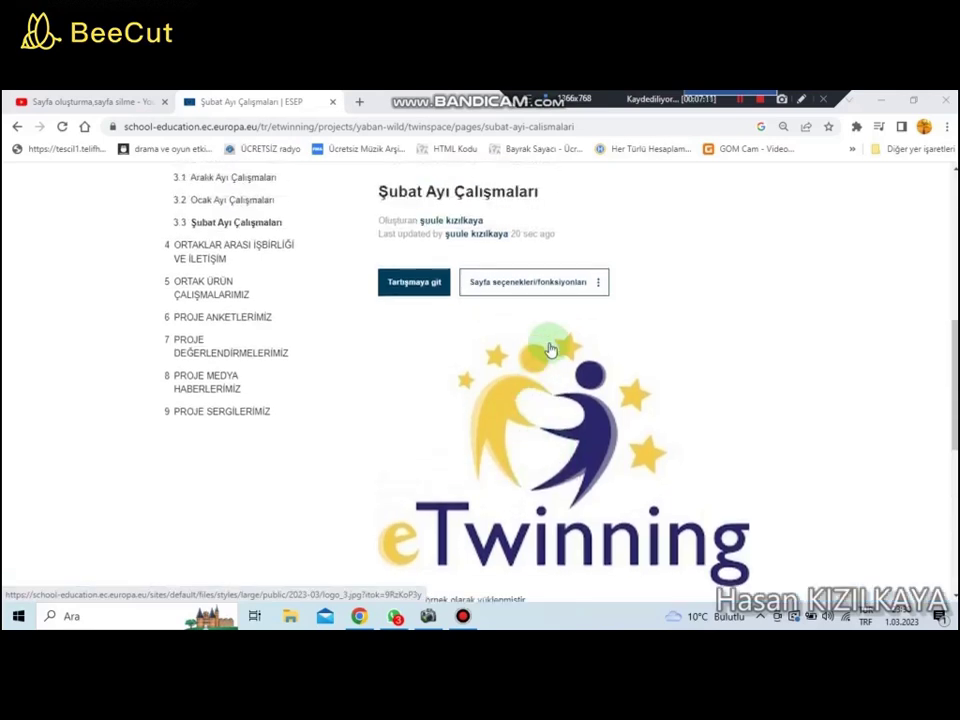
{"action": "left_click", "coordinate": [594, 287]}
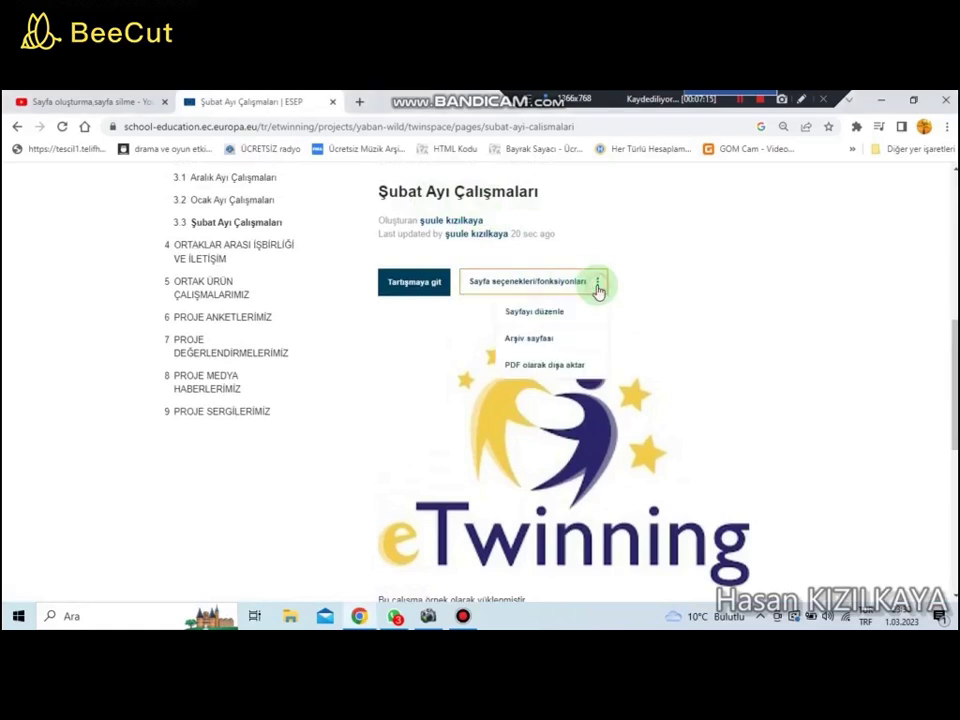
{"action": "left_click", "coordinate": [551, 314]}
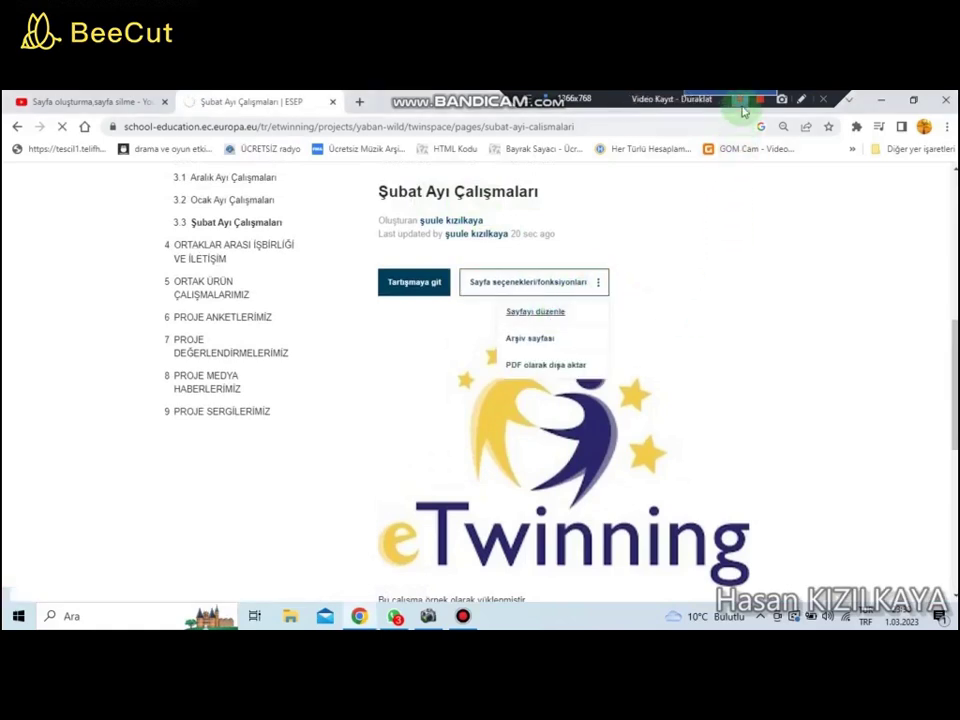
{"action": "scroll", "coordinate": [822, 397], "scroll_direction": "down", "scroll_amount": 4}
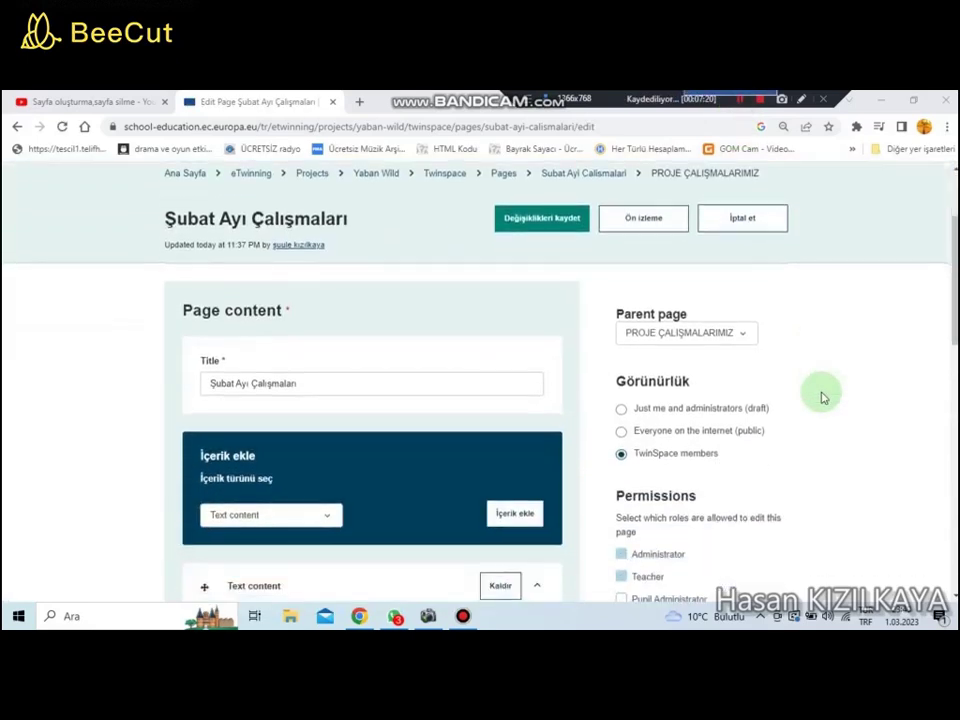
{"action": "scroll", "coordinate": [822, 397], "scroll_direction": "down", "scroll_amount": 3}
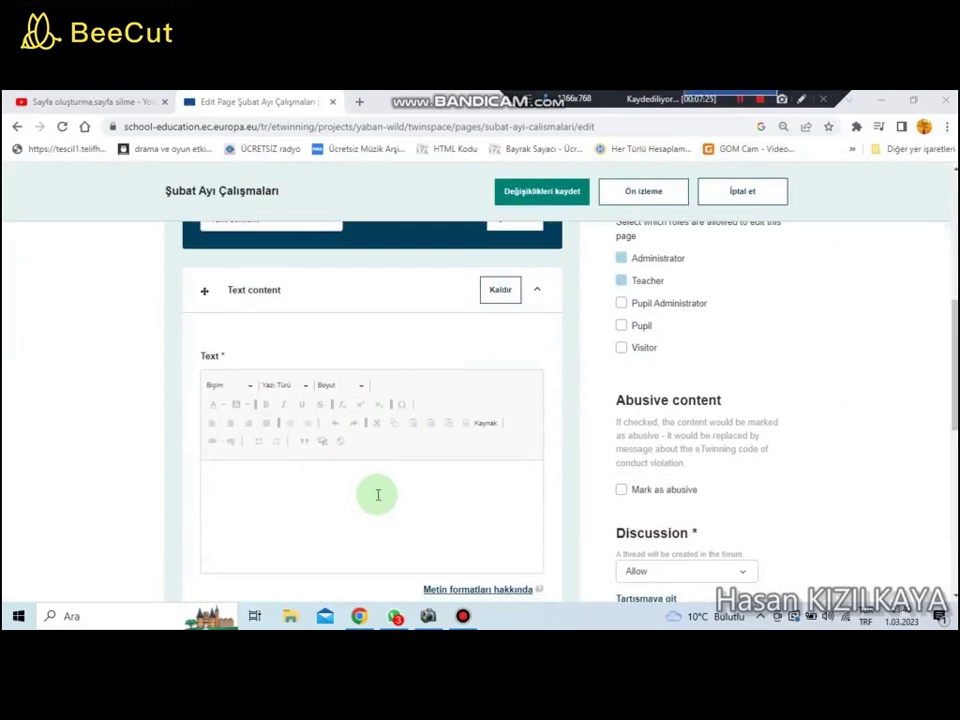
{"action": "scroll", "coordinate": [383, 493], "scroll_direction": "down", "scroll_amount": 1}
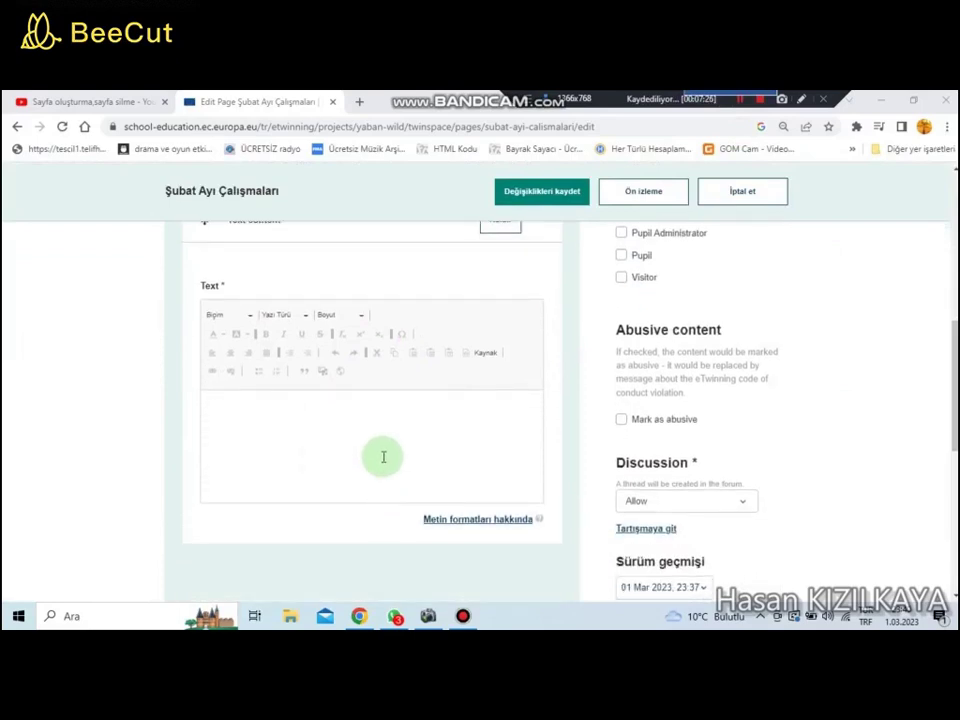
Step: Examine the content of the page's text content blocks in the editor
{"action": "scroll", "coordinate": [390, 444], "scroll_direction": "up", "scroll_amount": 1}
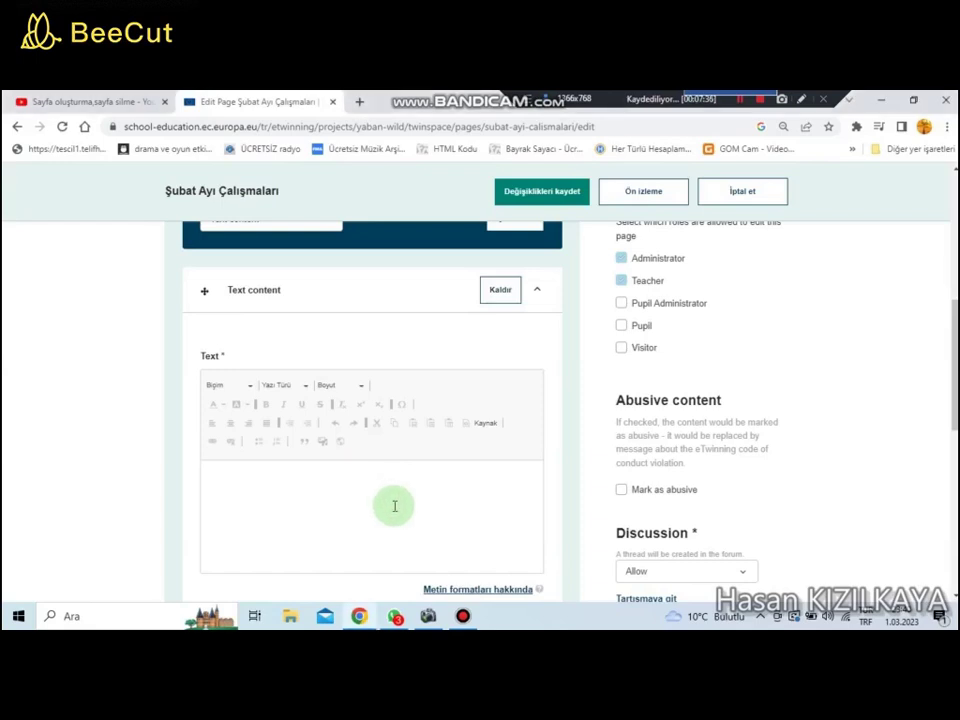
{"action": "scroll", "coordinate": [390, 506], "scroll_direction": "down", "scroll_amount": 1}
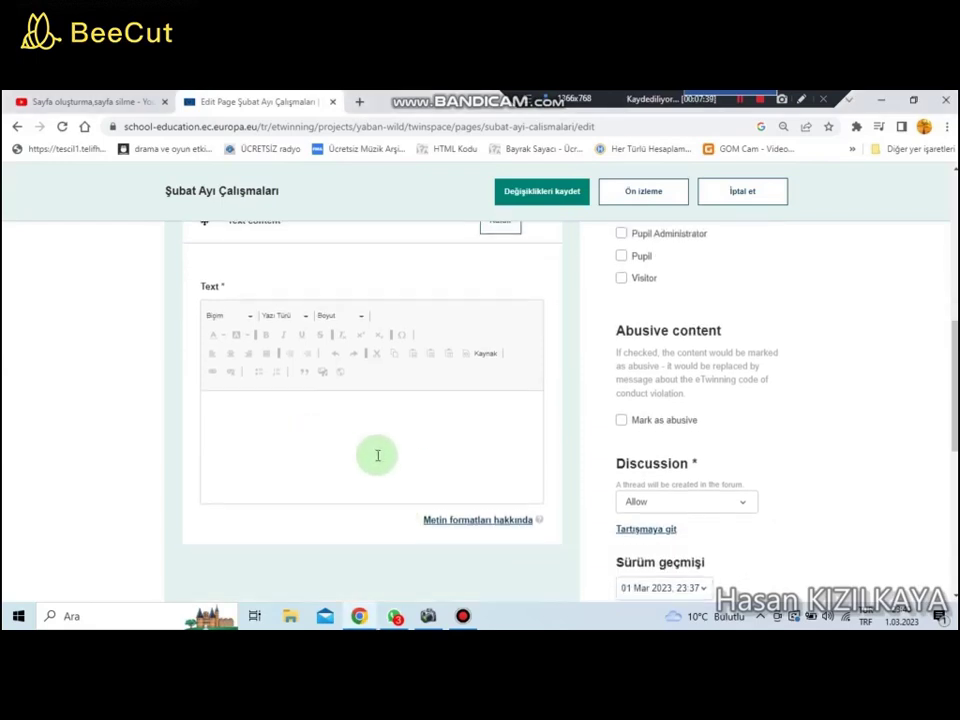
{"action": "scroll", "coordinate": [377, 454], "scroll_direction": "up", "scroll_amount": 1}
{"action": "scroll", "coordinate": [377, 460], "scroll_direction": "up", "scroll_amount": 1}
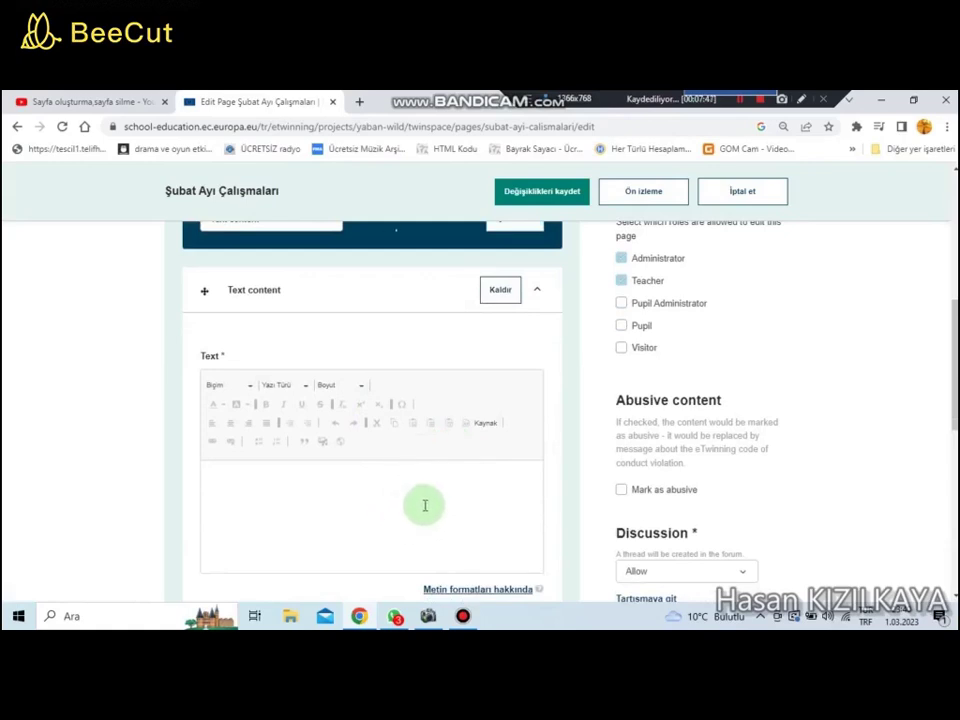
{"action": "left_click", "coordinate": [424, 505]}
{"action": "type", "text": "Bu çalışma örnek olarak yüklenmiştir."}
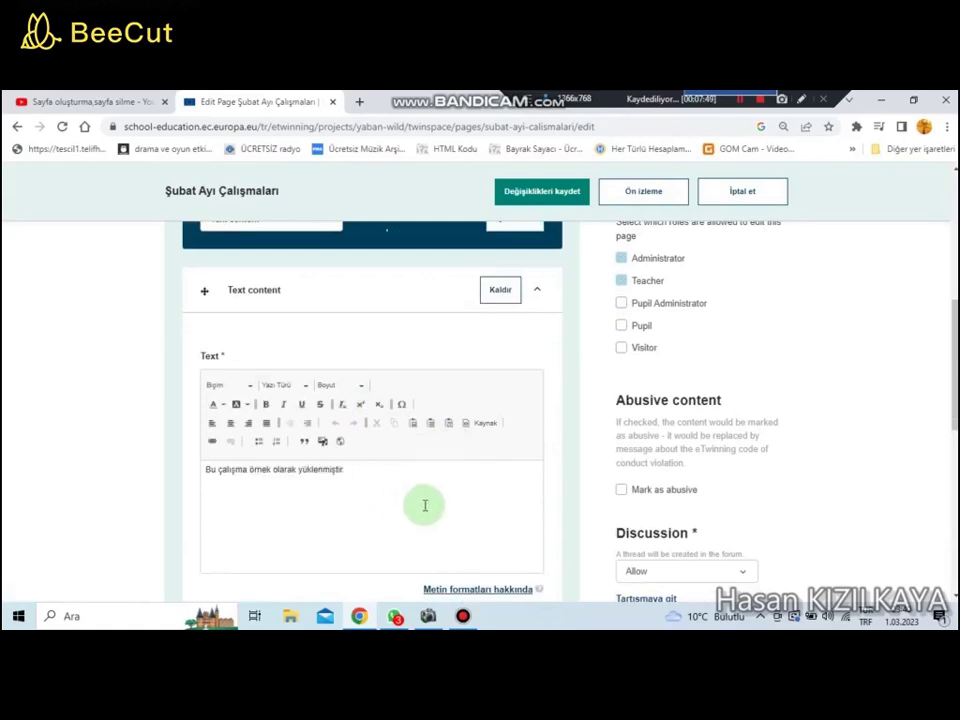
{"action": "scroll", "coordinate": [424, 505], "scroll_direction": "down", "scroll_amount": 1}
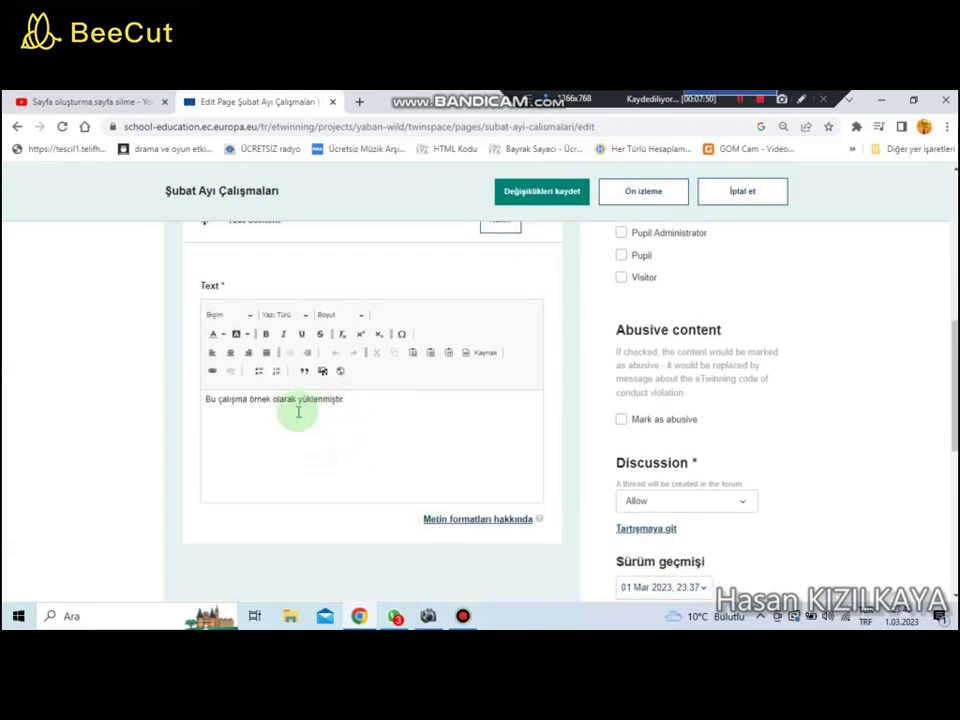
{"action": "scroll", "coordinate": [264, 418], "scroll_direction": "up", "scroll_amount": 3}
{"action": "scroll", "coordinate": [306, 441], "scroll_direction": "down", "scroll_amount": 9}
{"action": "scroll", "coordinate": [307, 413], "scroll_direction": "up", "scroll_amount": 2}
{"action": "scroll", "coordinate": [307, 413], "scroll_direction": "up", "scroll_amount": 3}
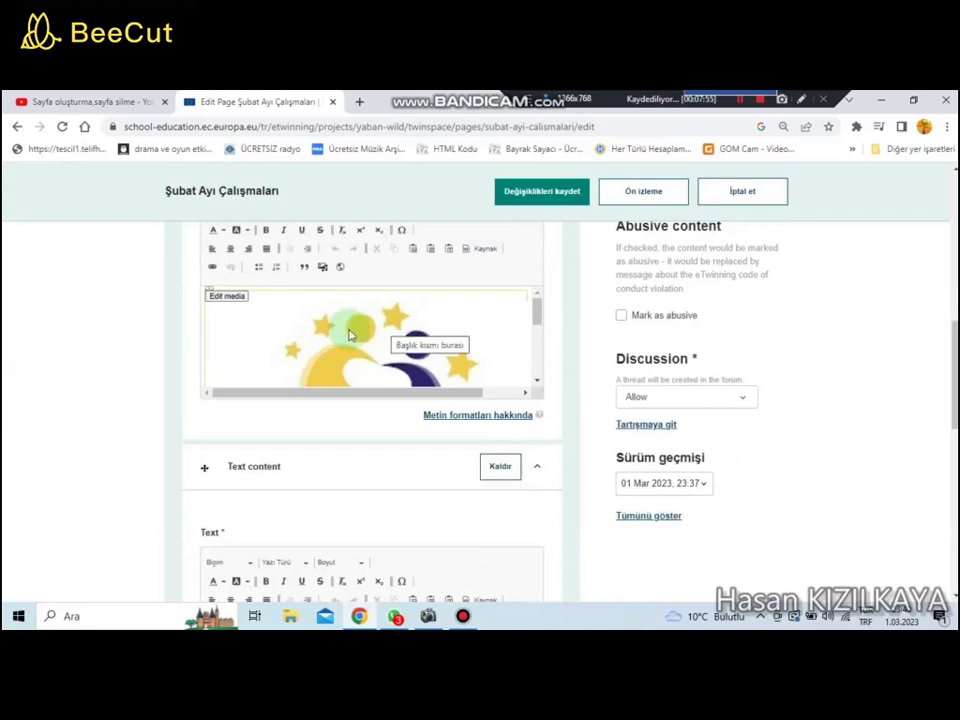
Step: Remove the empty text content block below the block that holds the logo
{"action": "scroll", "coordinate": [318, 533], "scroll_direction": "down", "scroll_amount": 3}
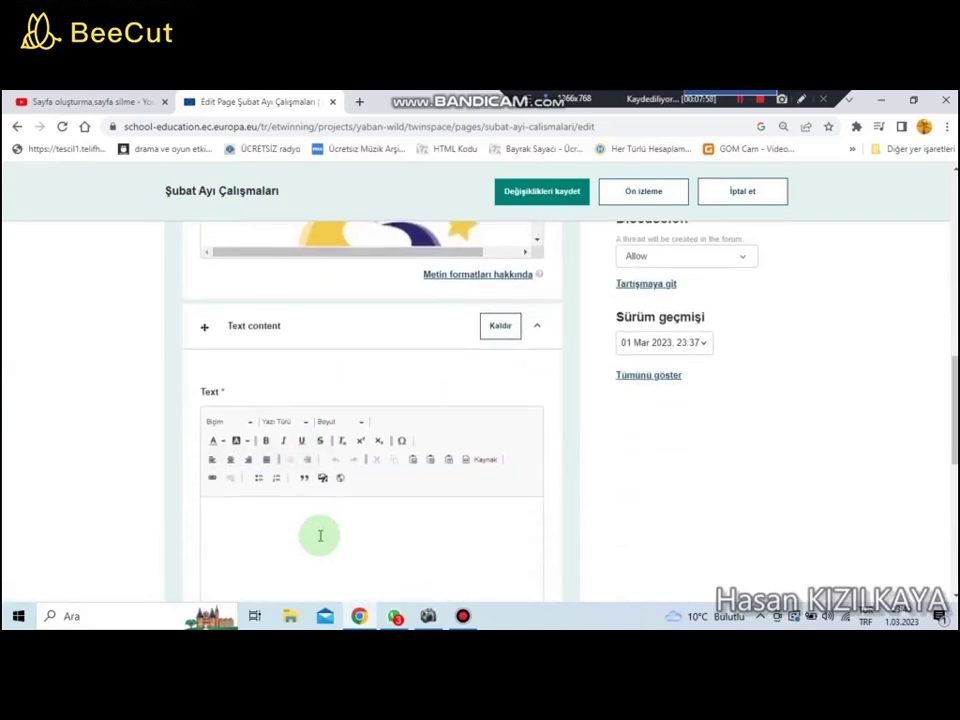
{"action": "scroll", "coordinate": [320, 536], "scroll_direction": "up", "scroll_amount": 1}
{"action": "left_click", "coordinate": [502, 393]}
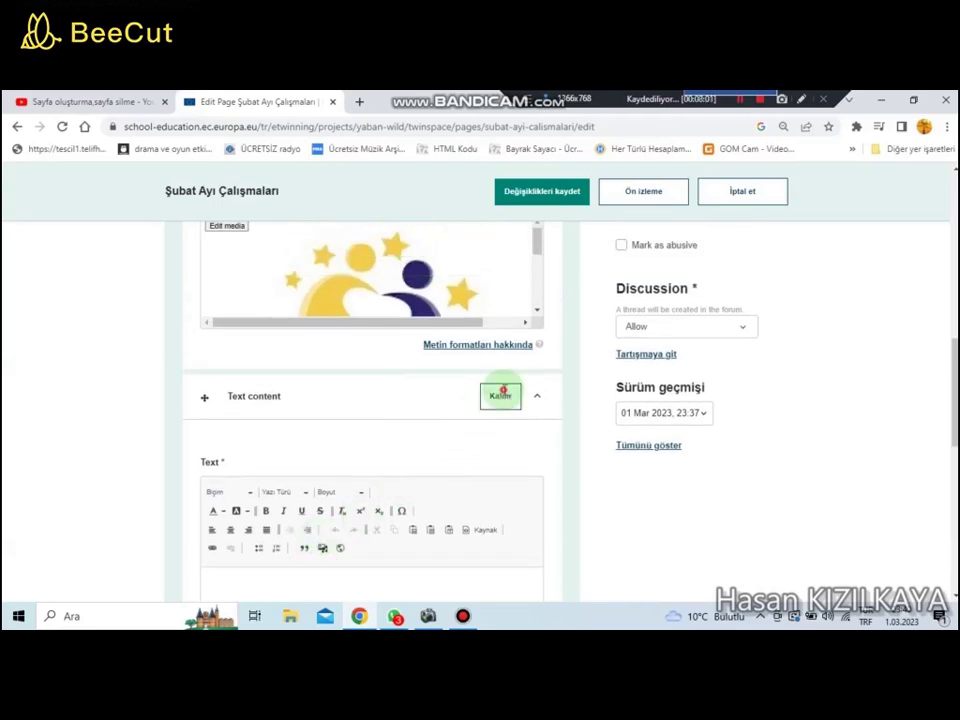
Step: Delete the logo image and the caption "Bu çalışma örnek olarak yüklenmiştir." from the remaining text content block
{"action": "scroll", "coordinate": [510, 462], "scroll_direction": "up", "scroll_amount": 2}
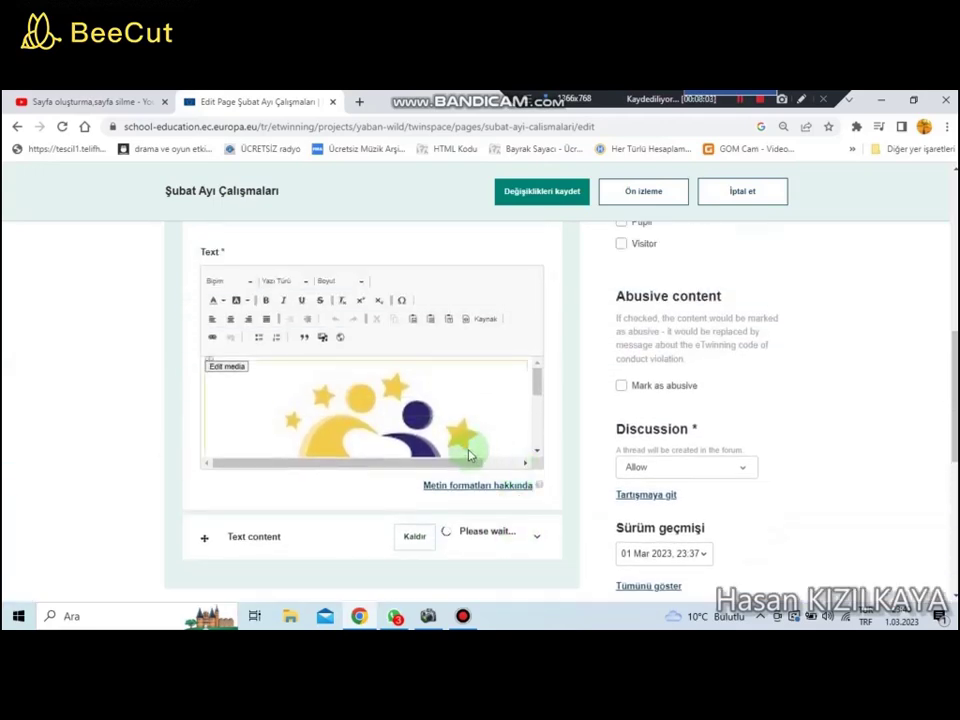
{"action": "left_click", "coordinate": [369, 411]}
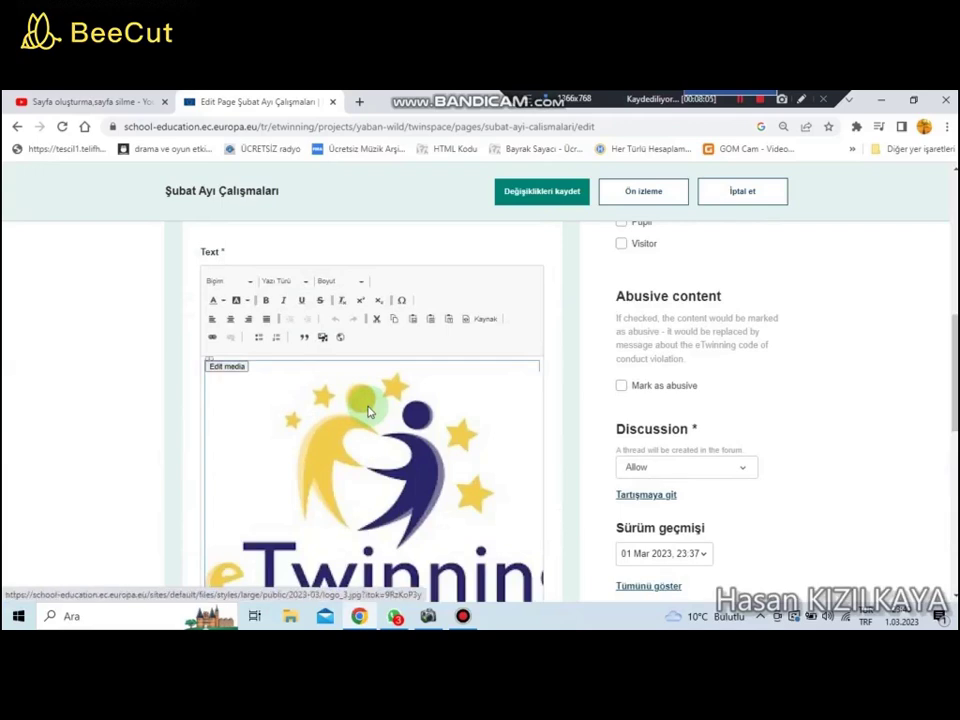
{"action": "key", "text": "Delete"}
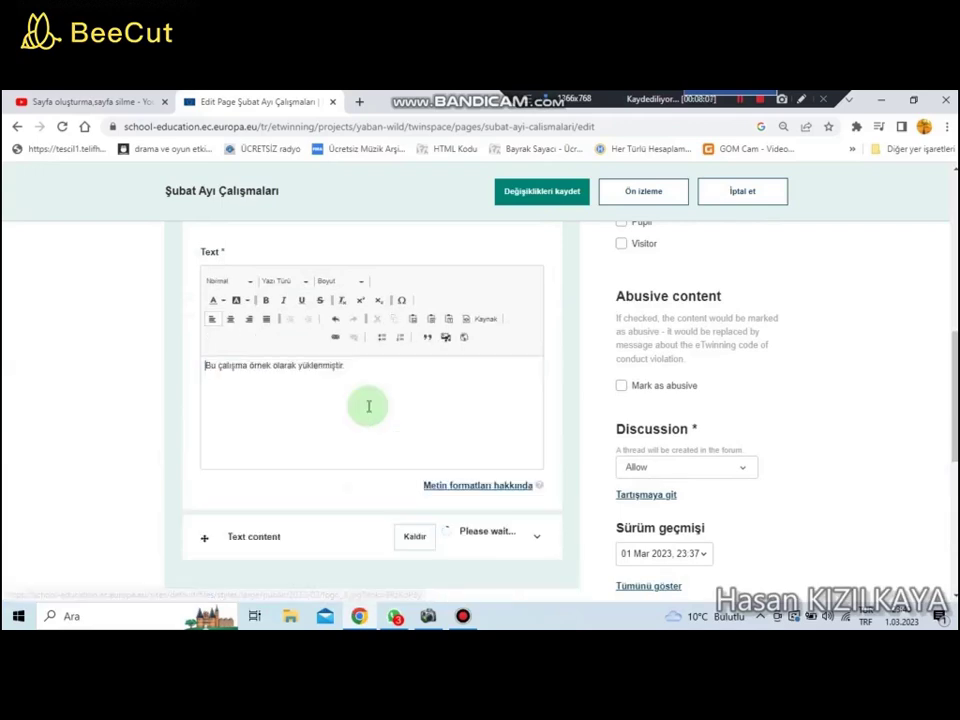
{"action": "left_click_drag", "start_coordinate": [350, 366], "coordinate": [197, 349]}
{"action": "left_click", "coordinate": [298, 414]}
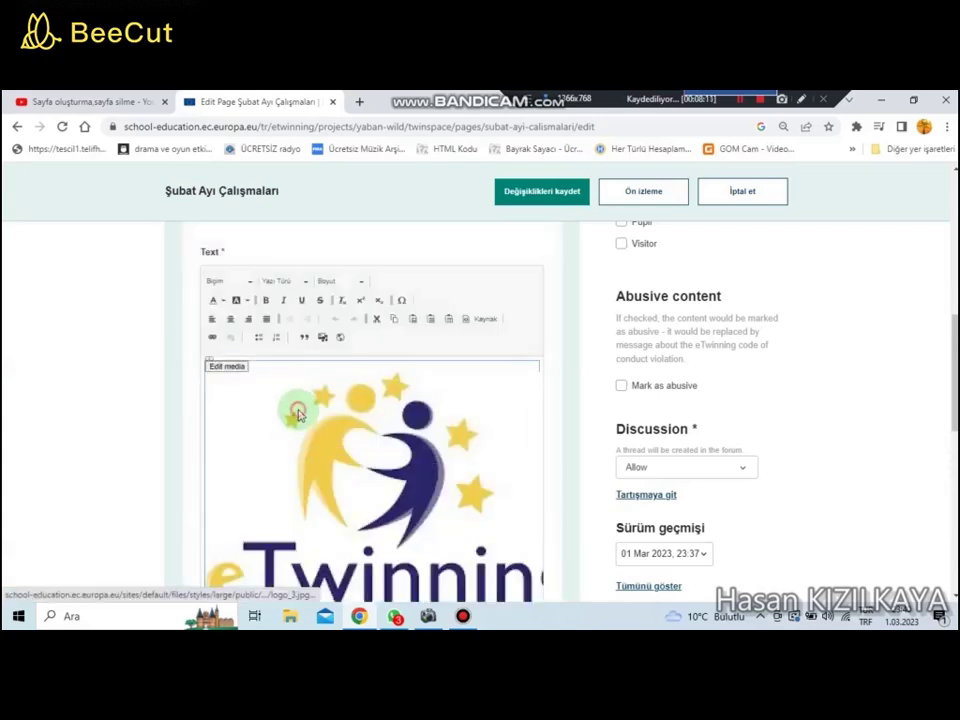
{"action": "key", "text": "Delete"}
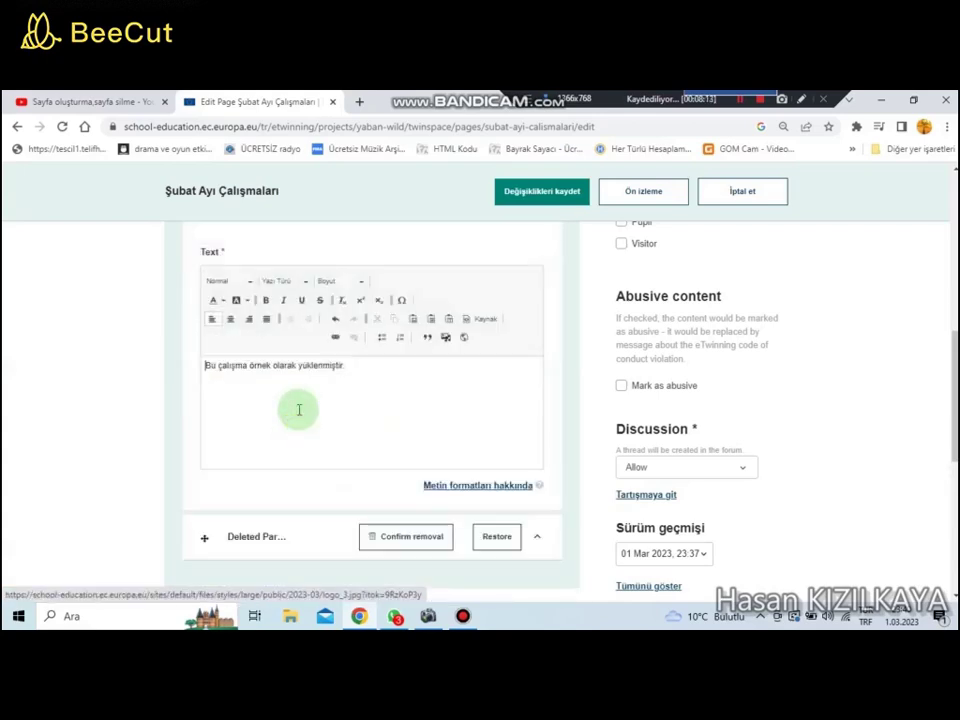
{"action": "left_click_drag", "start_coordinate": [343, 371], "coordinate": [208, 381]}
{"action": "key", "text": "Delete"}
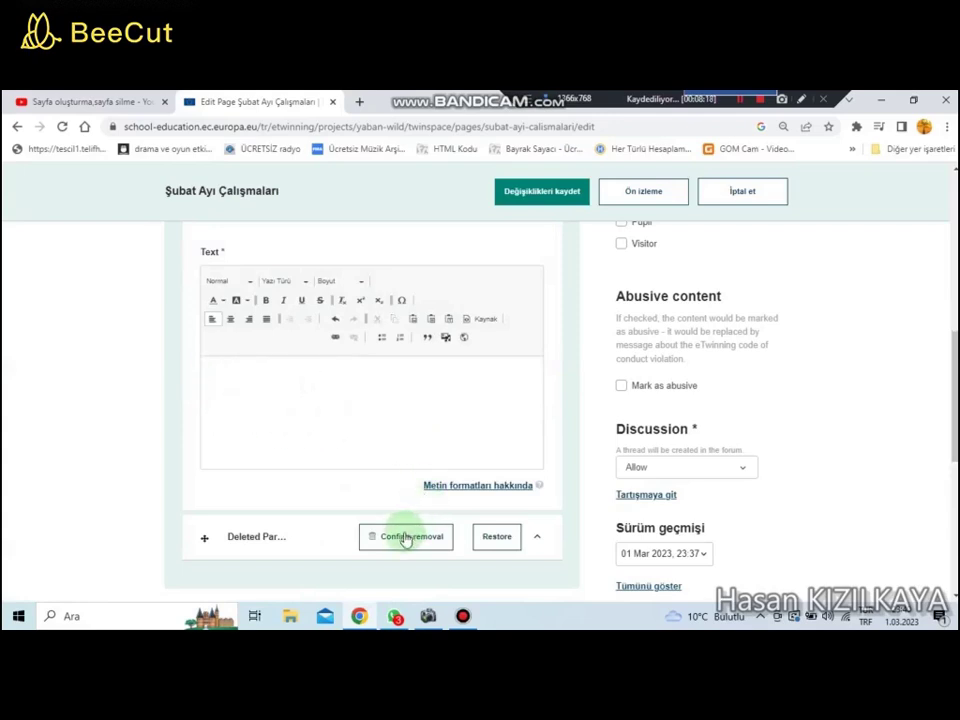
Step: Start inserting an IFrame in the emptied text block, and open the Padlet dashboard in a new browser tab, dismissing its announcement
{"action": "left_click", "coordinate": [464, 341]}
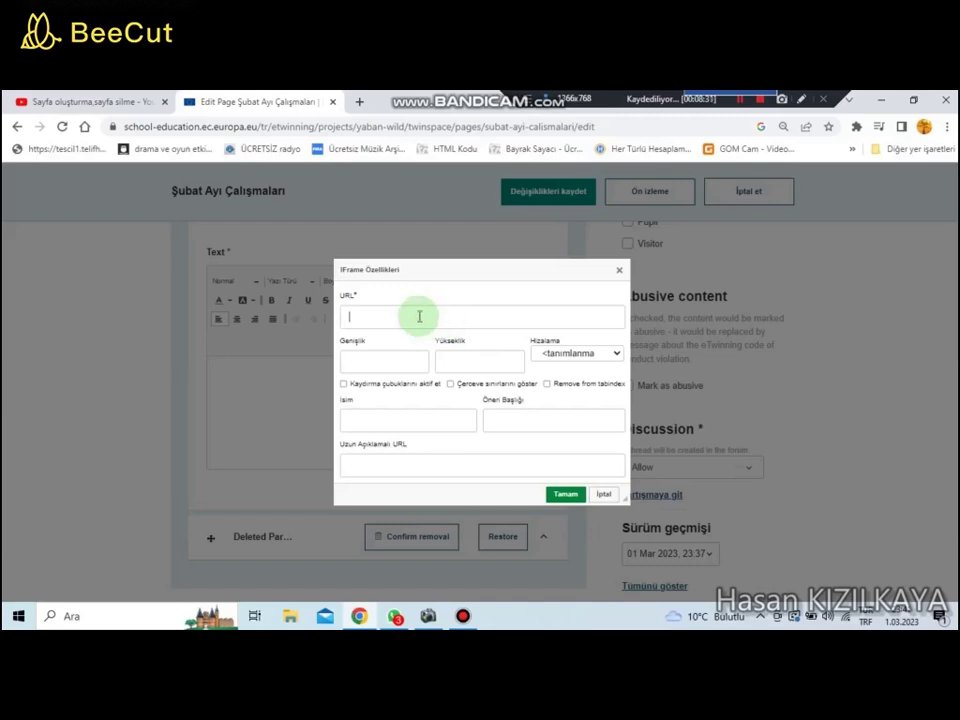
{"action": "left_click", "coordinate": [360, 106]}
{"action": "left_click", "coordinate": [409, 380]}
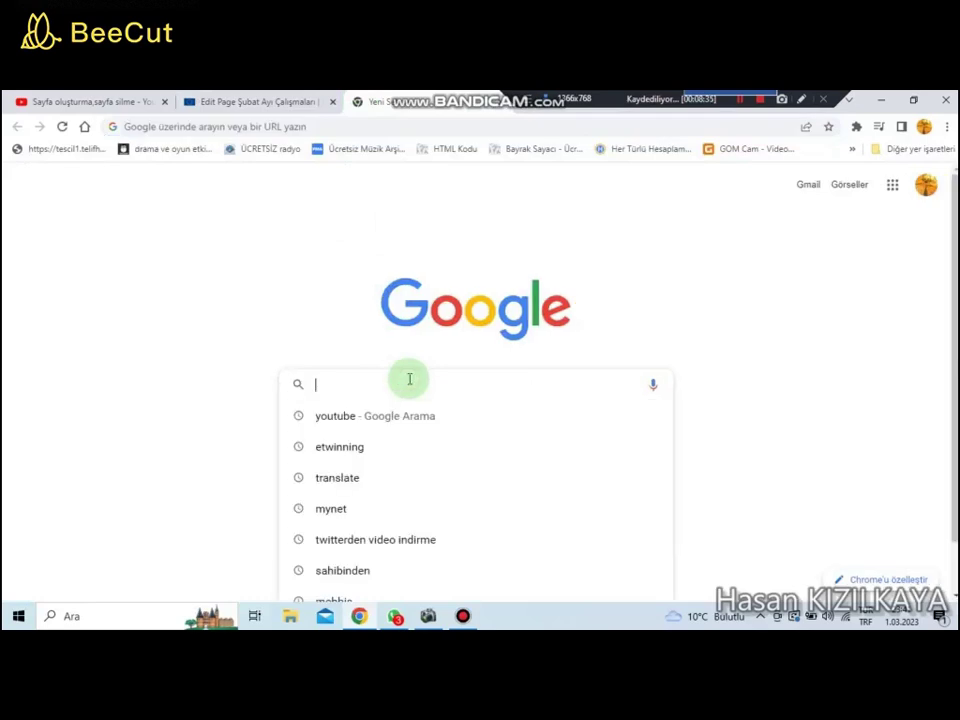
{"action": "type", "text": "padlet"}
{"action": "key", "text": "Return"}
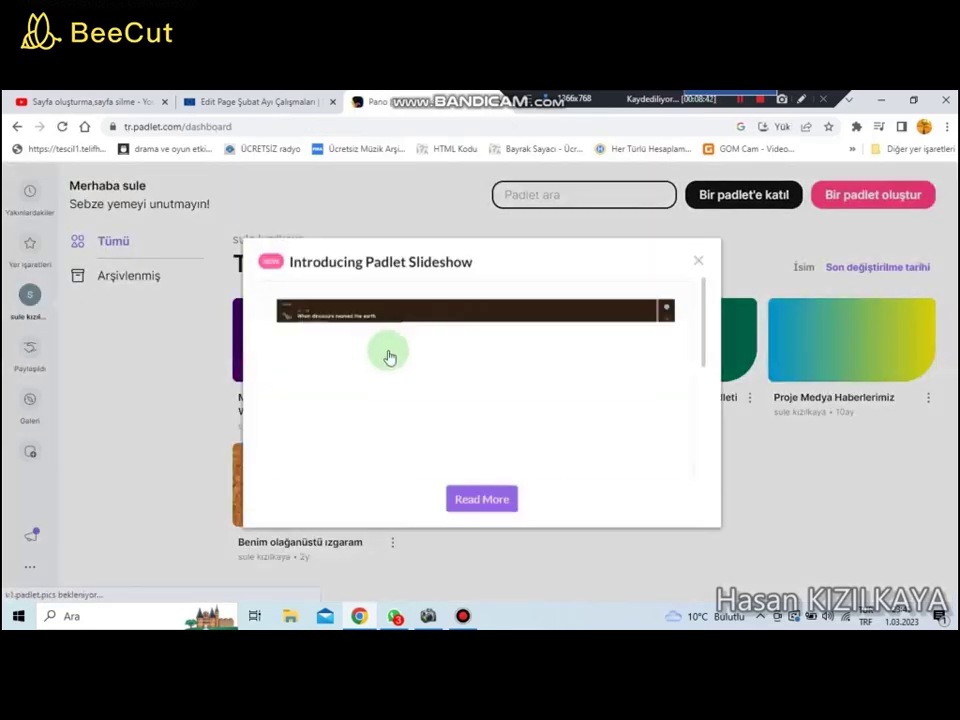
{"action": "left_click", "coordinate": [698, 262]}
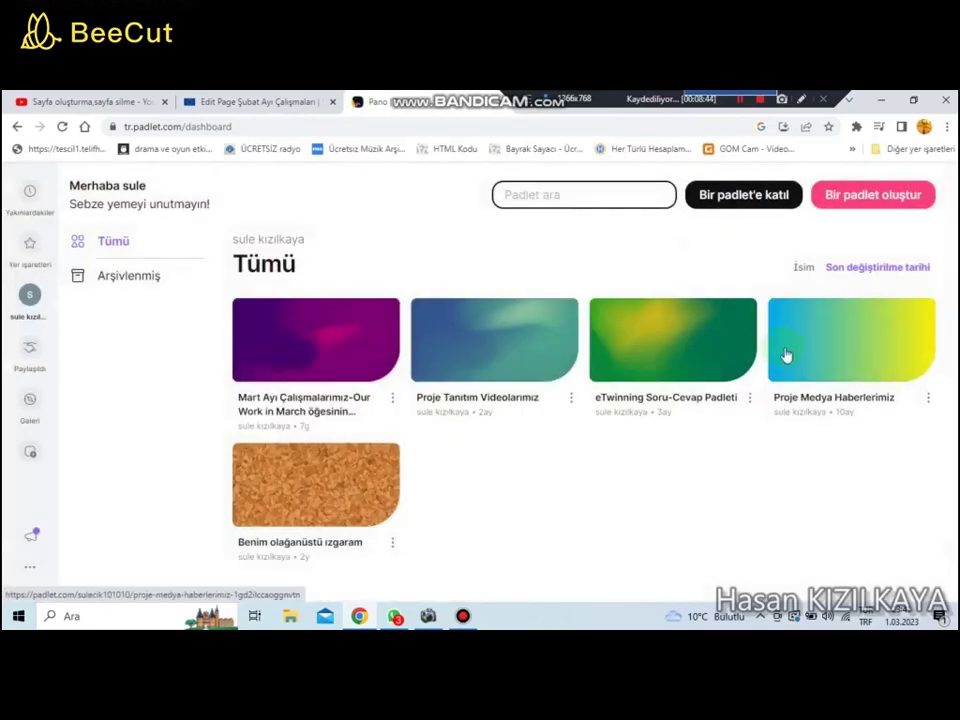
Step: Open the eTwinning Soru-Cevap Padleti board and bring up its sharing options for embedding in a blog or website
{"action": "left_click", "coordinate": [668, 343]}
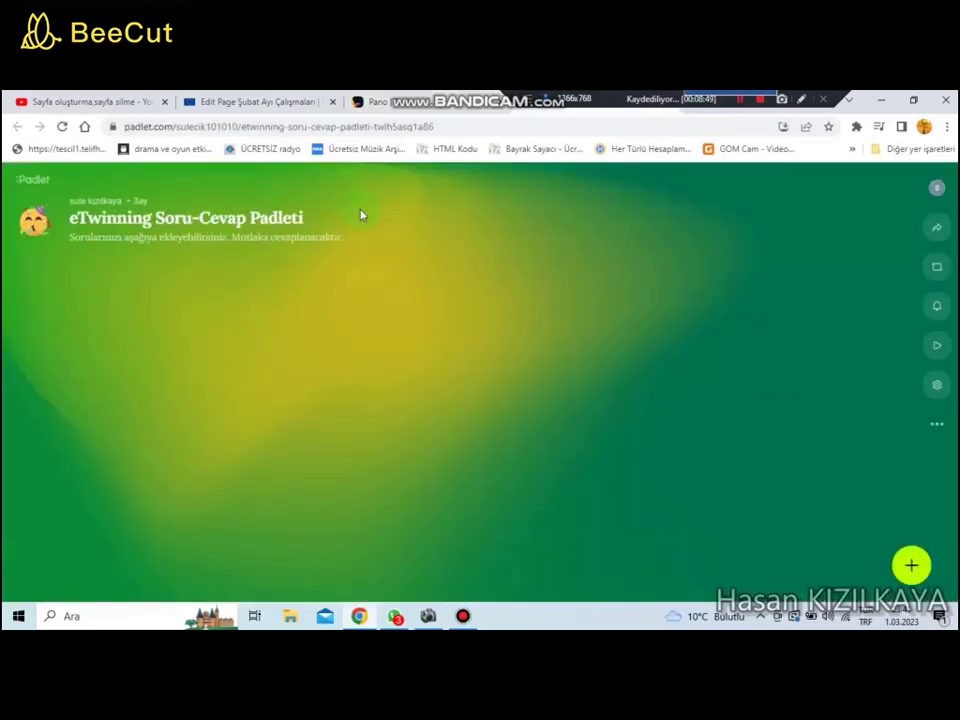
{"action": "left_click", "coordinate": [344, 127]}
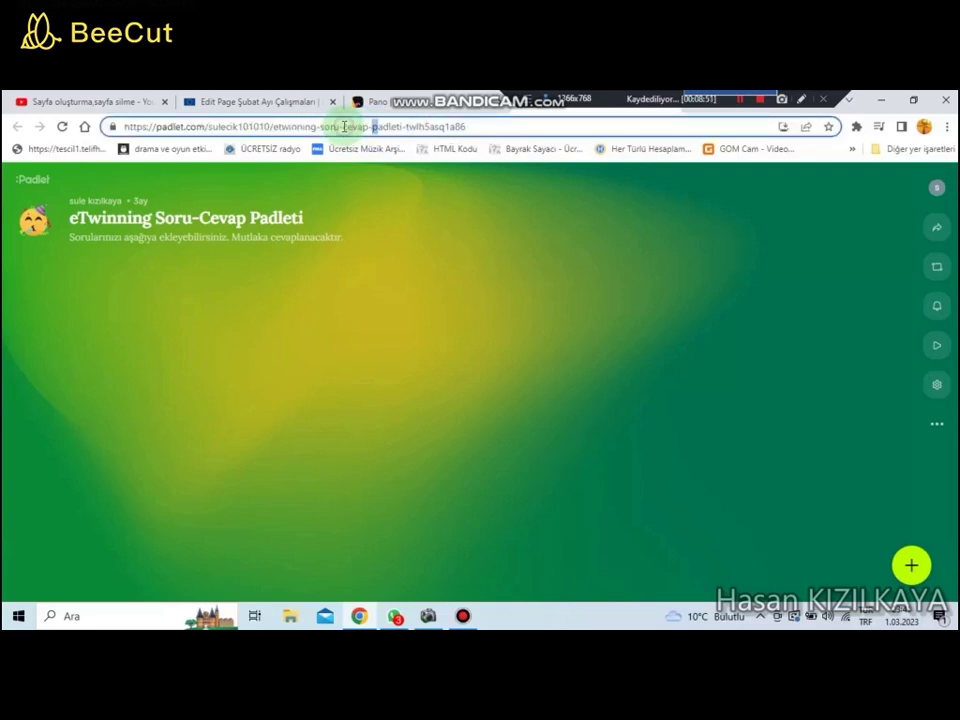
{"action": "left_click", "coordinate": [938, 430]}
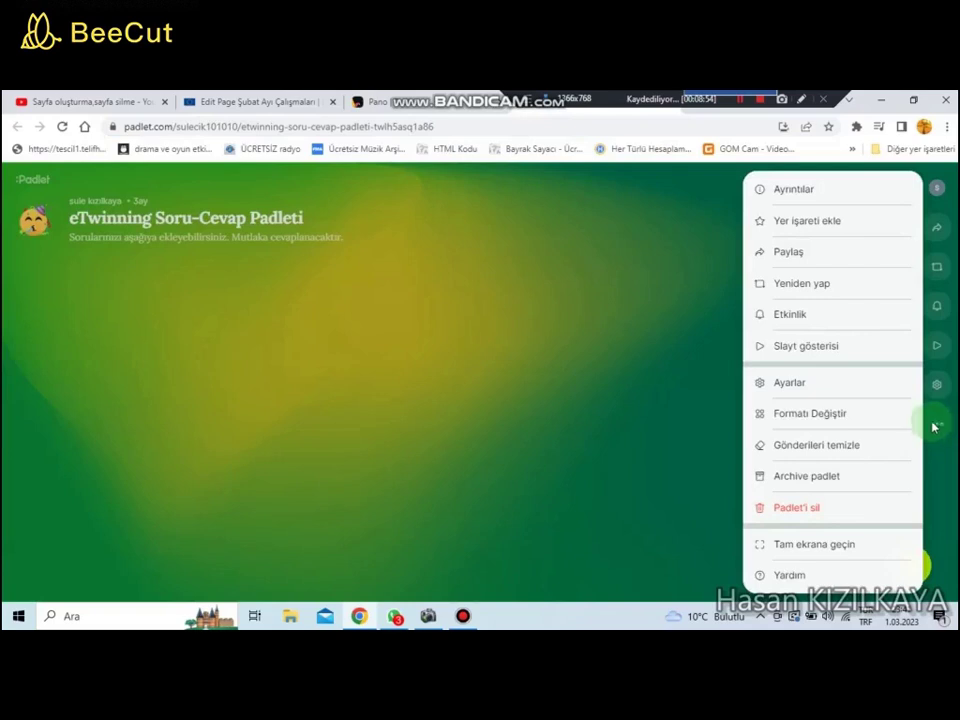
{"action": "left_click", "coordinate": [800, 256]}
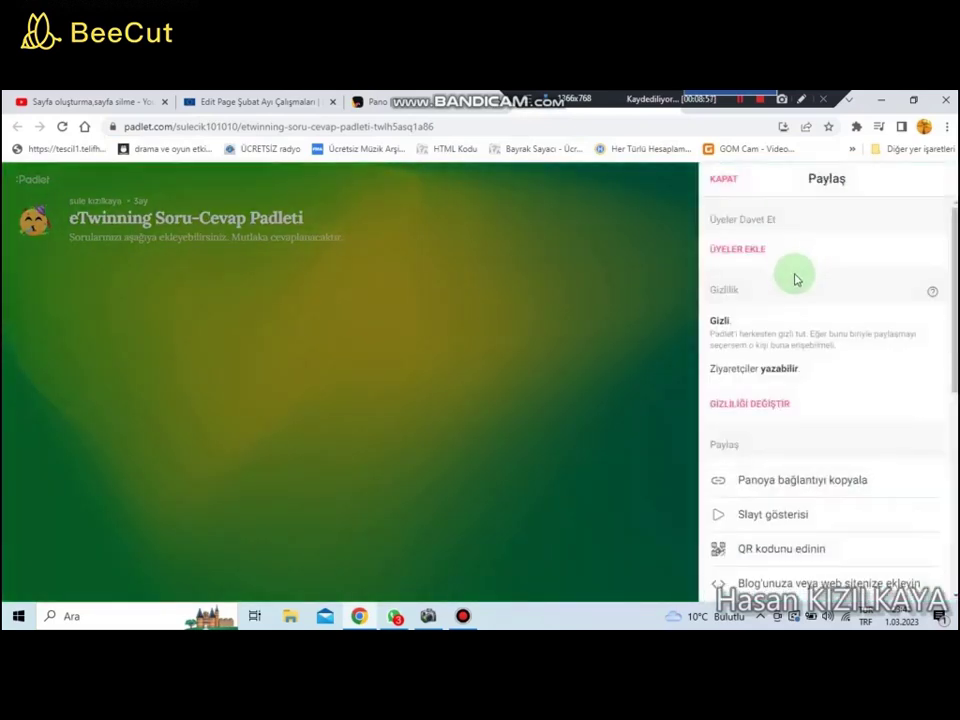
{"action": "scroll", "coordinate": [816, 396], "scroll_direction": "down", "scroll_amount": 2}
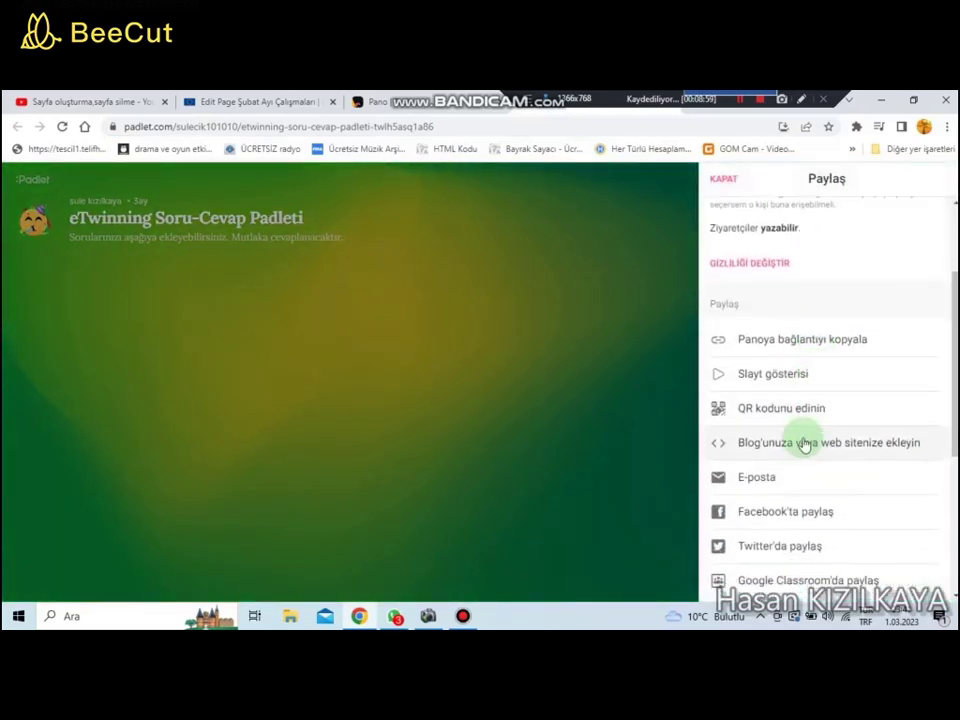
{"action": "scroll", "coordinate": [806, 446], "scroll_direction": "down", "scroll_amount": 1}
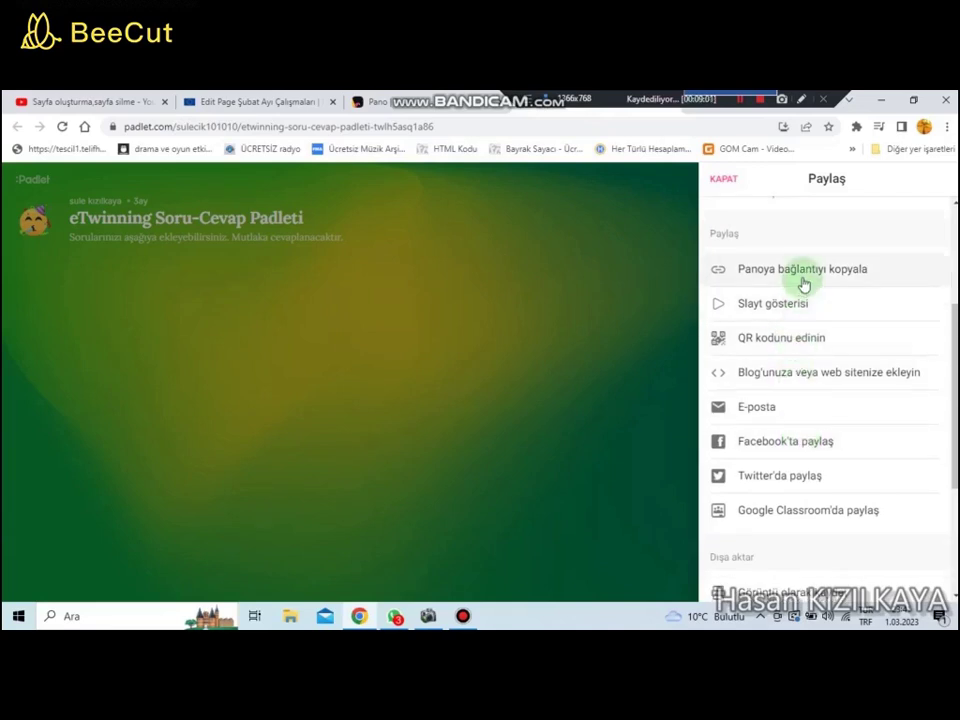
{"action": "scroll", "coordinate": [804, 286], "scroll_direction": "down", "scroll_amount": 1}
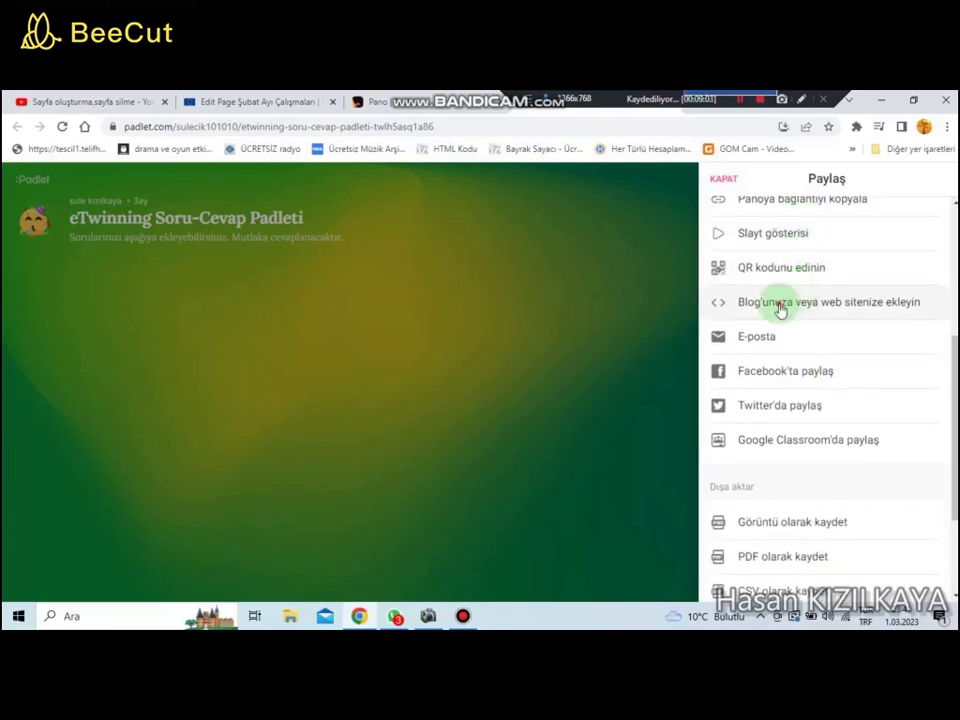
{"action": "left_click", "coordinate": [781, 310]}
Step: Copy the board's Padlet URL from the wordpress.com section of the embed options
{"action": "scroll", "coordinate": [776, 354], "scroll_direction": "down", "scroll_amount": 3}
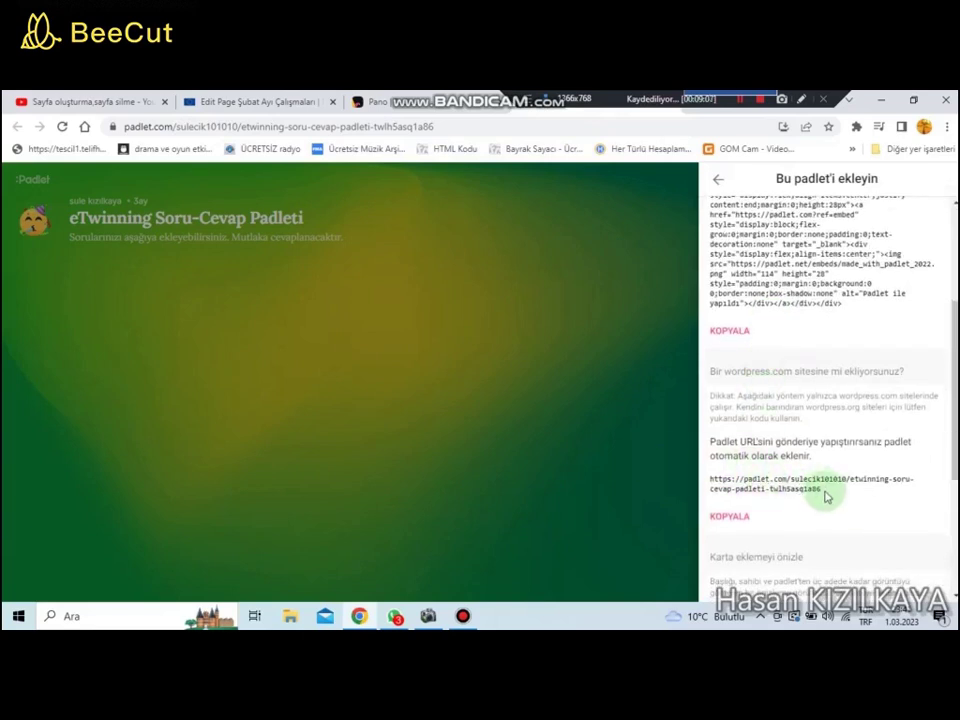
{"action": "left_click_drag", "start_coordinate": [826, 495], "coordinate": [726, 474]}
{"action": "key", "text": "ctrl+c"}
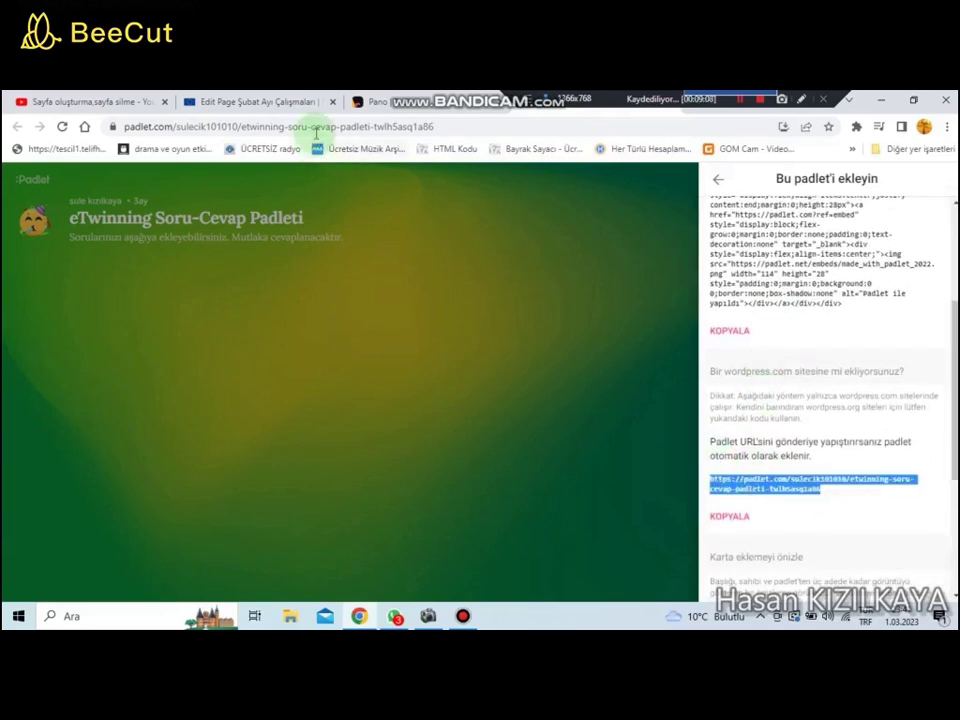
{"action": "left_click", "coordinate": [738, 522]}
Step: Return to the TwinSpace page editor and insert the IFrame with the copied Padlet URL, a width of 600 and a specified height
{"action": "left_click", "coordinate": [292, 103]}
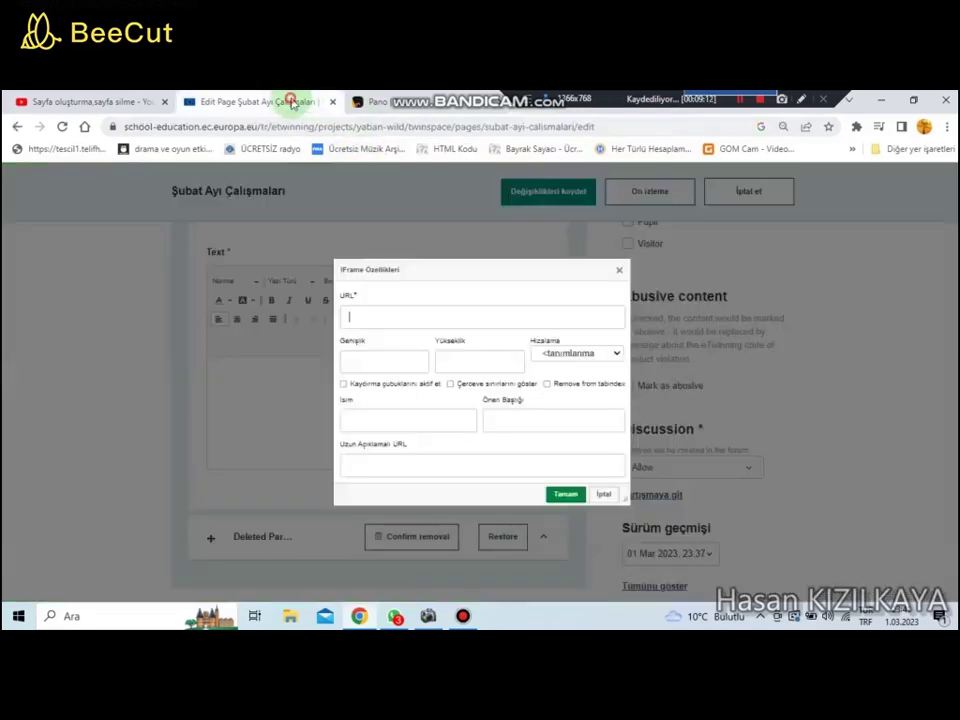
{"action": "right_click", "coordinate": [366, 317]}
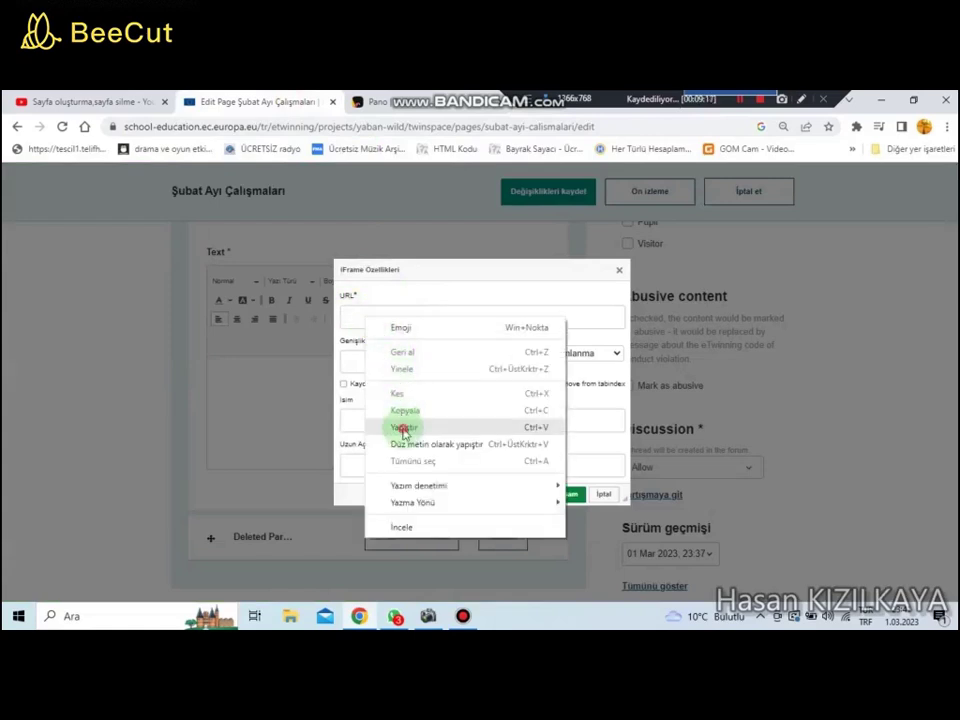
{"action": "left_click", "coordinate": [403, 427]}
{"action": "left_click", "coordinate": [357, 360]}
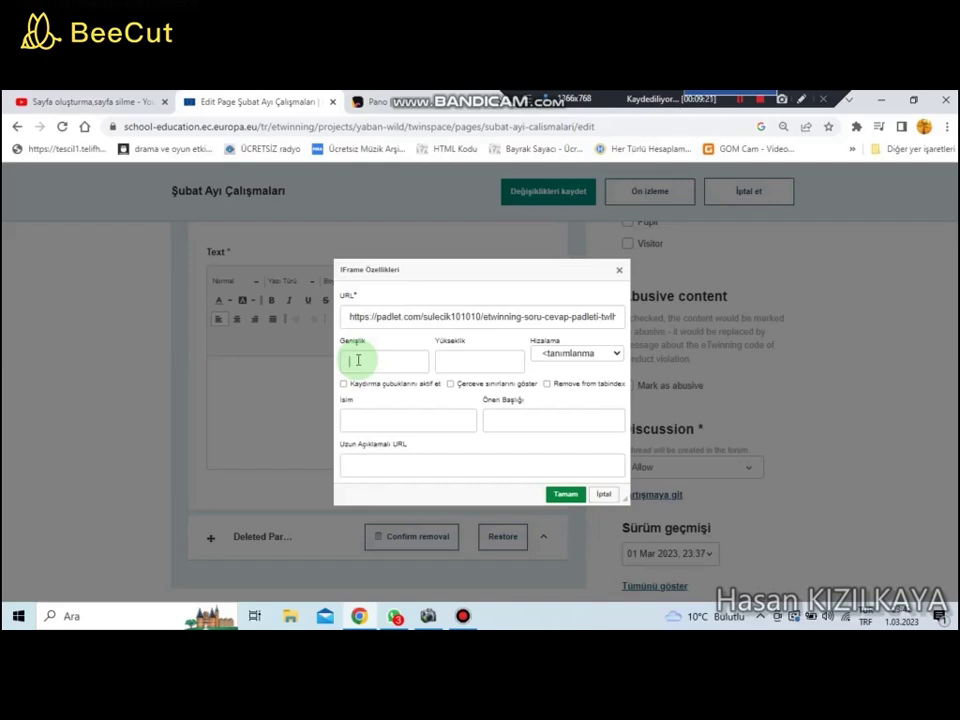
{"action": "type", "text": "600"}
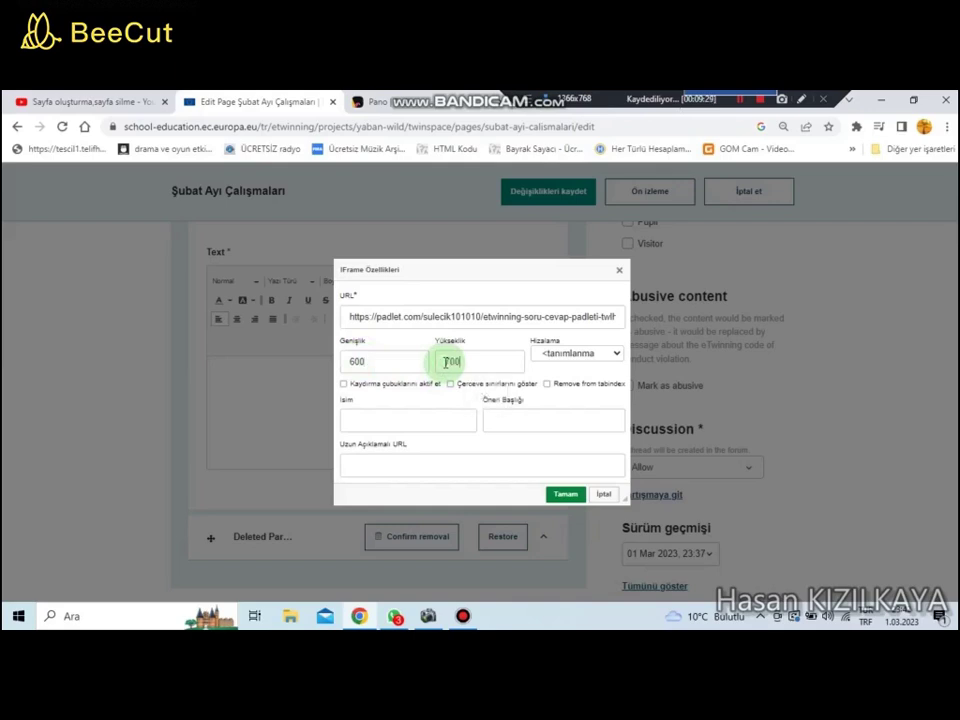
{"action": "left_click", "coordinate": [562, 495]}
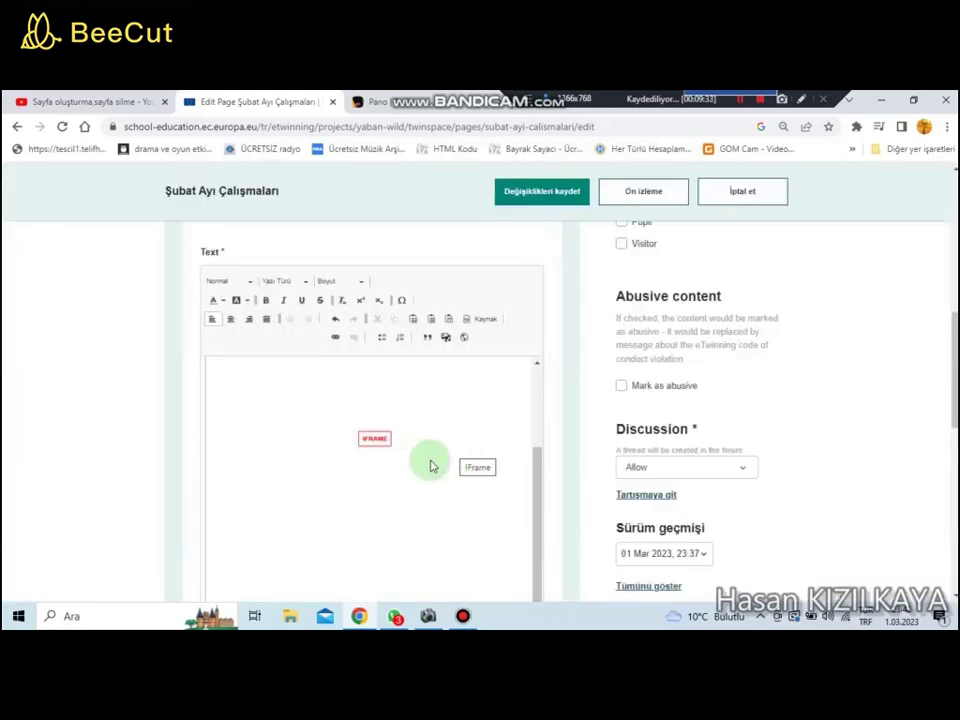